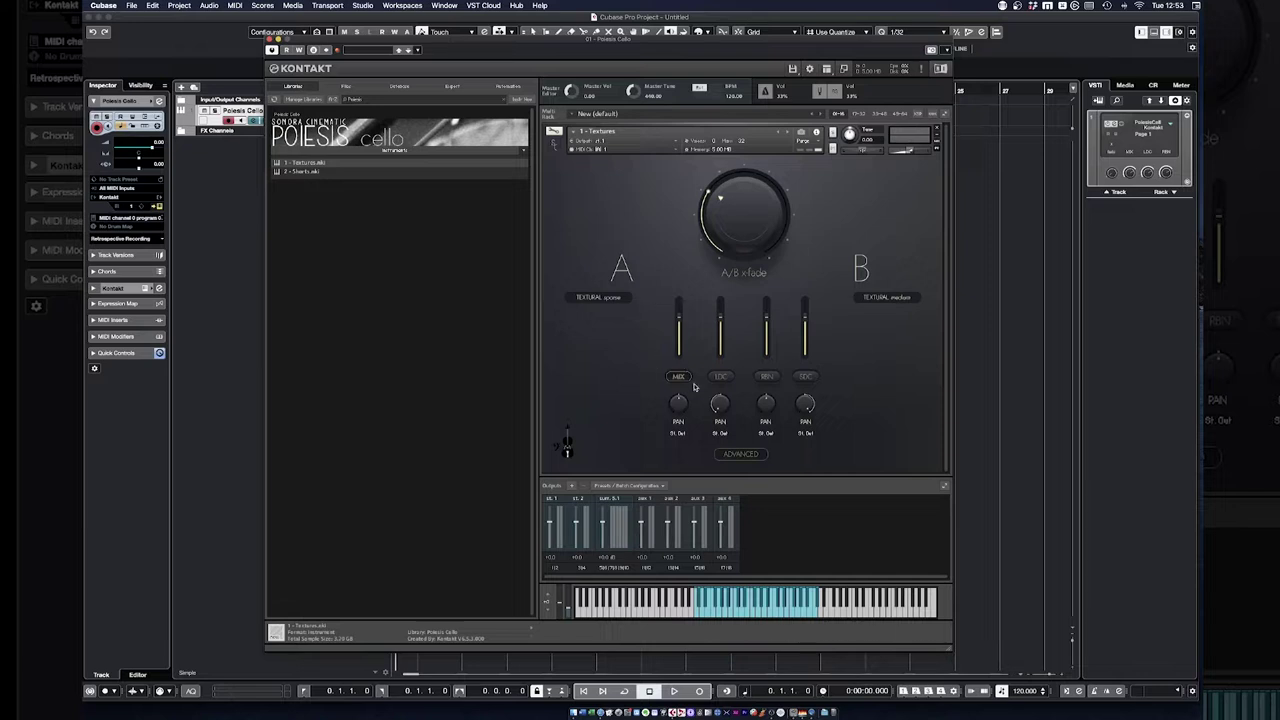
# Step: Turn the Poiesis Cello A/B xfade knob fully down to its minimum
pyautogui.moveTo(746, 237); pyautogui.dragTo(756, 366)
pyautogui.click(827, 68)
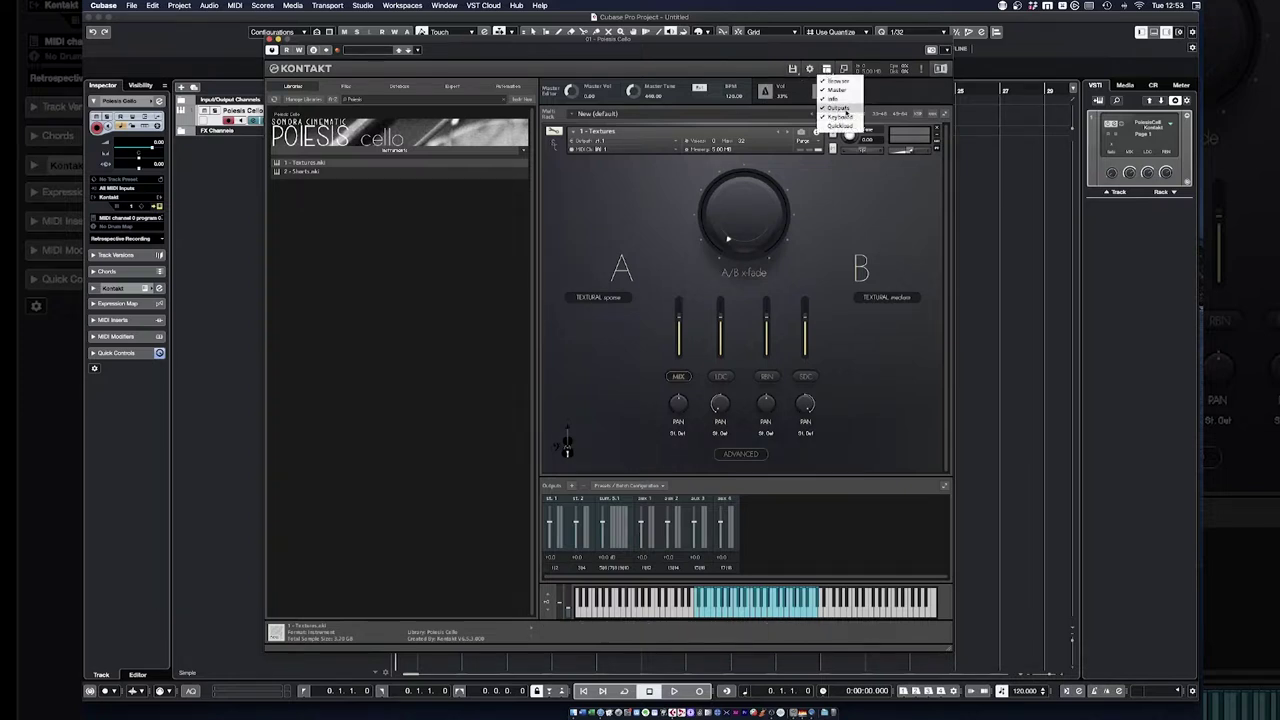
pyautogui.click(882, 251)
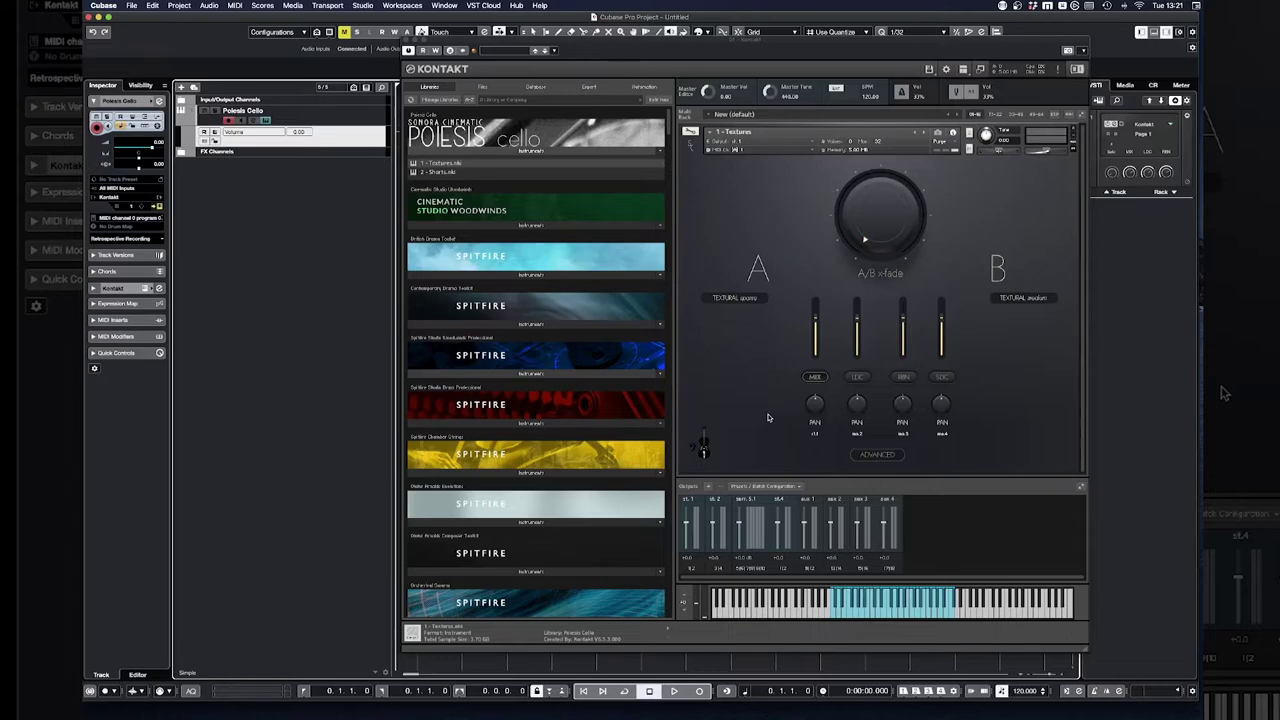
# Step: Add one stereo output channel, MIX, on host output Kt. st. 1 [1]
pyautogui.click(709, 488)
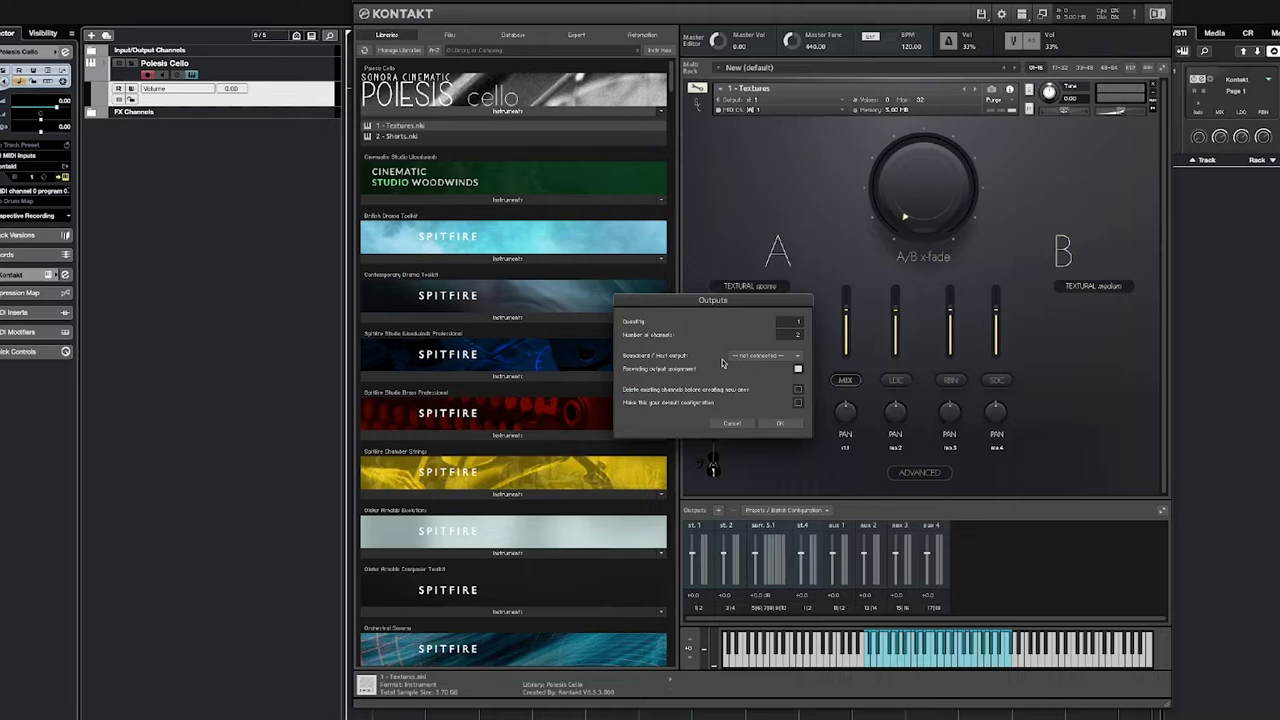
pyautogui.click(745, 356)
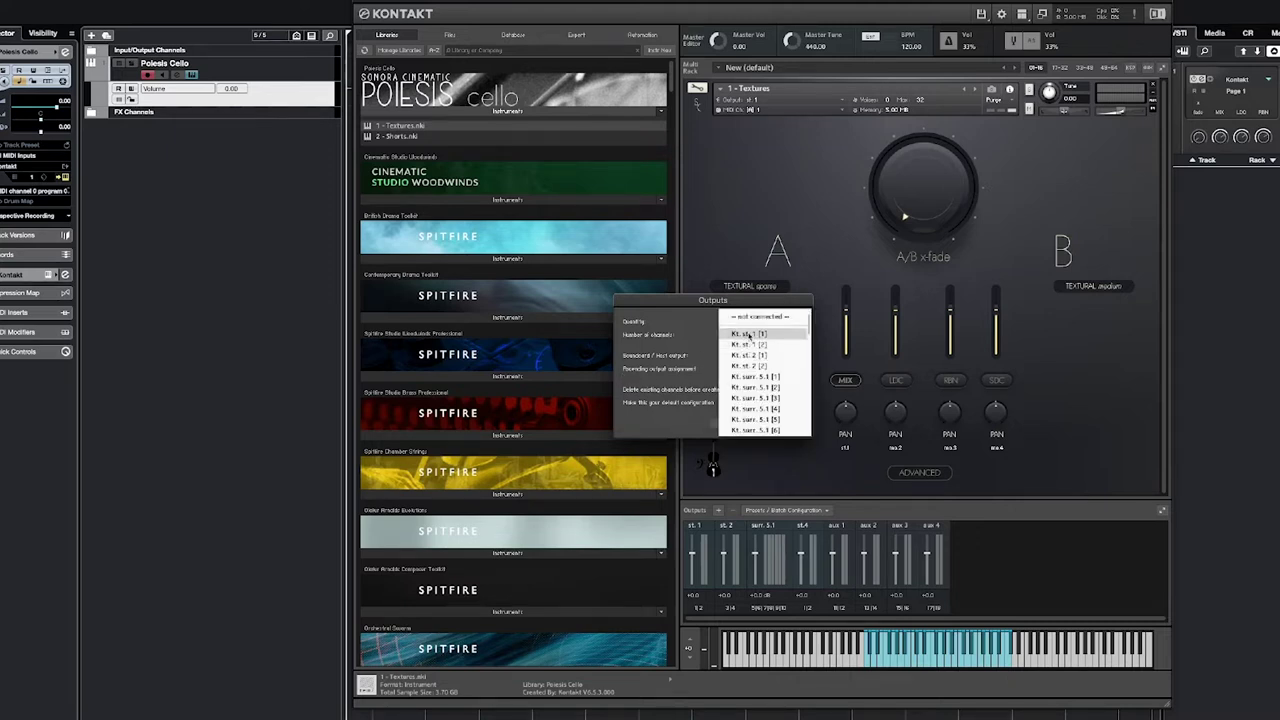
pyautogui.click(748, 334)
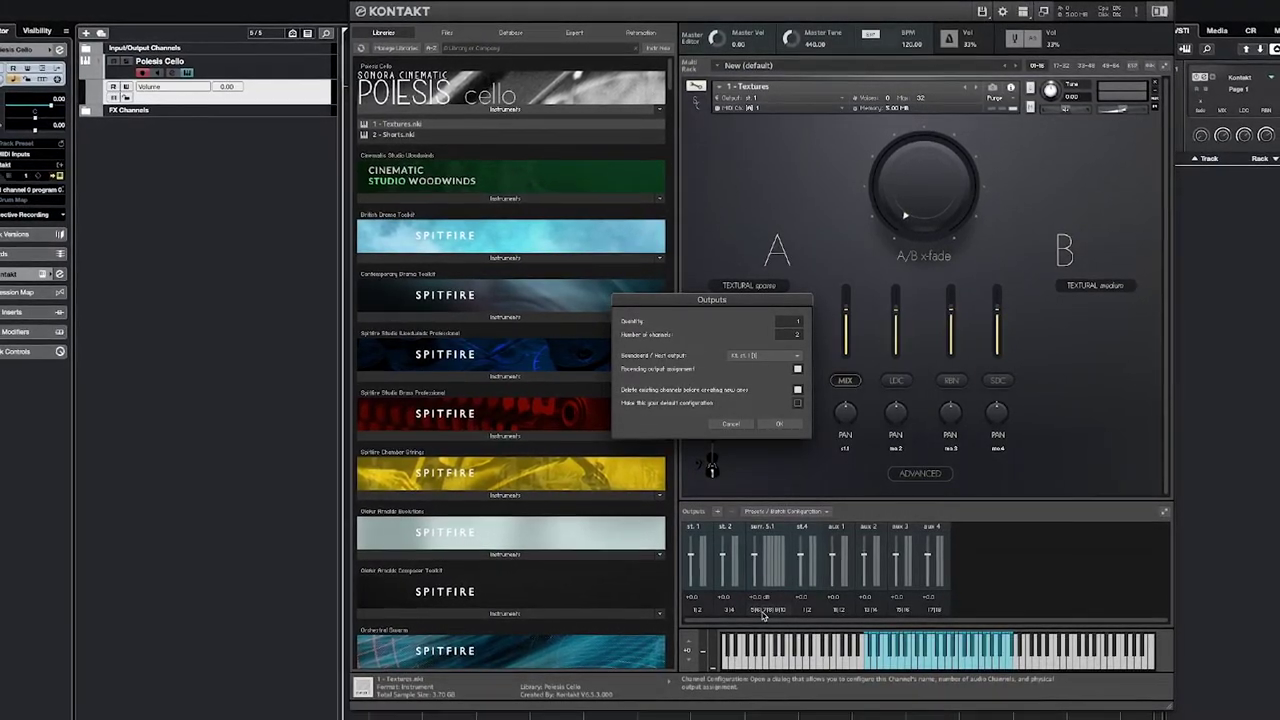
pyautogui.click(781, 426)
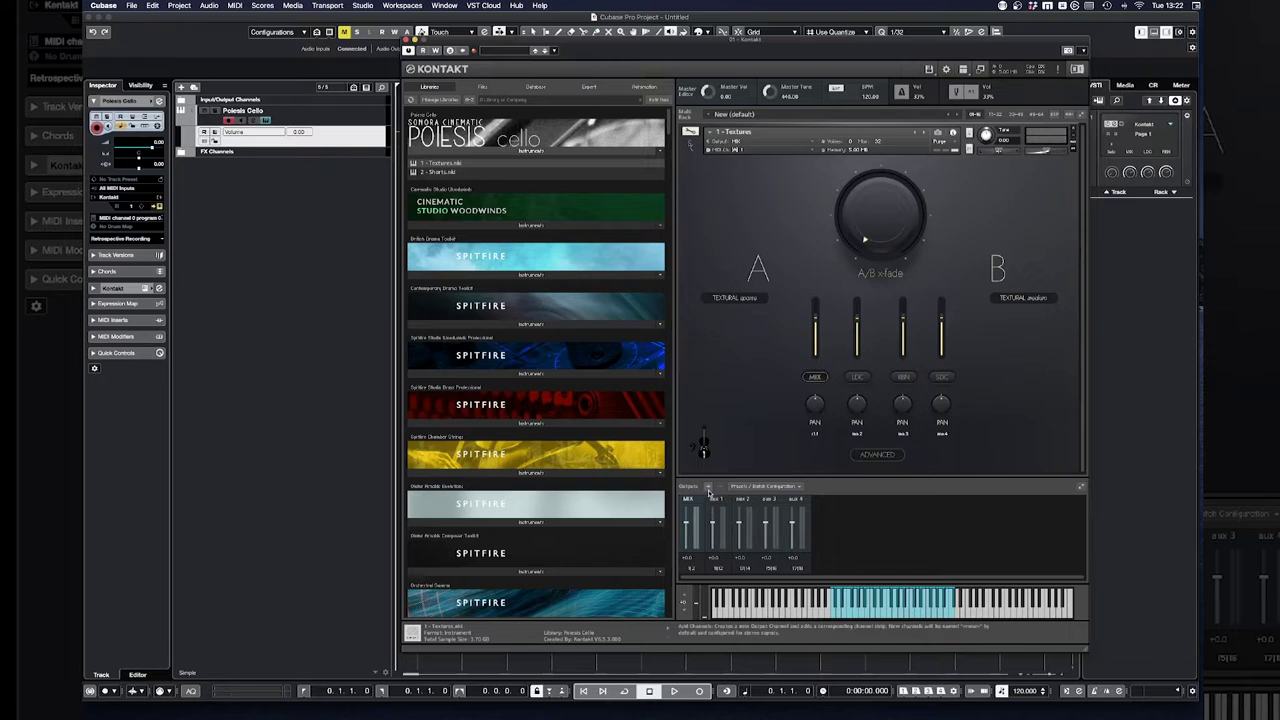
pyautogui.click(708, 487)
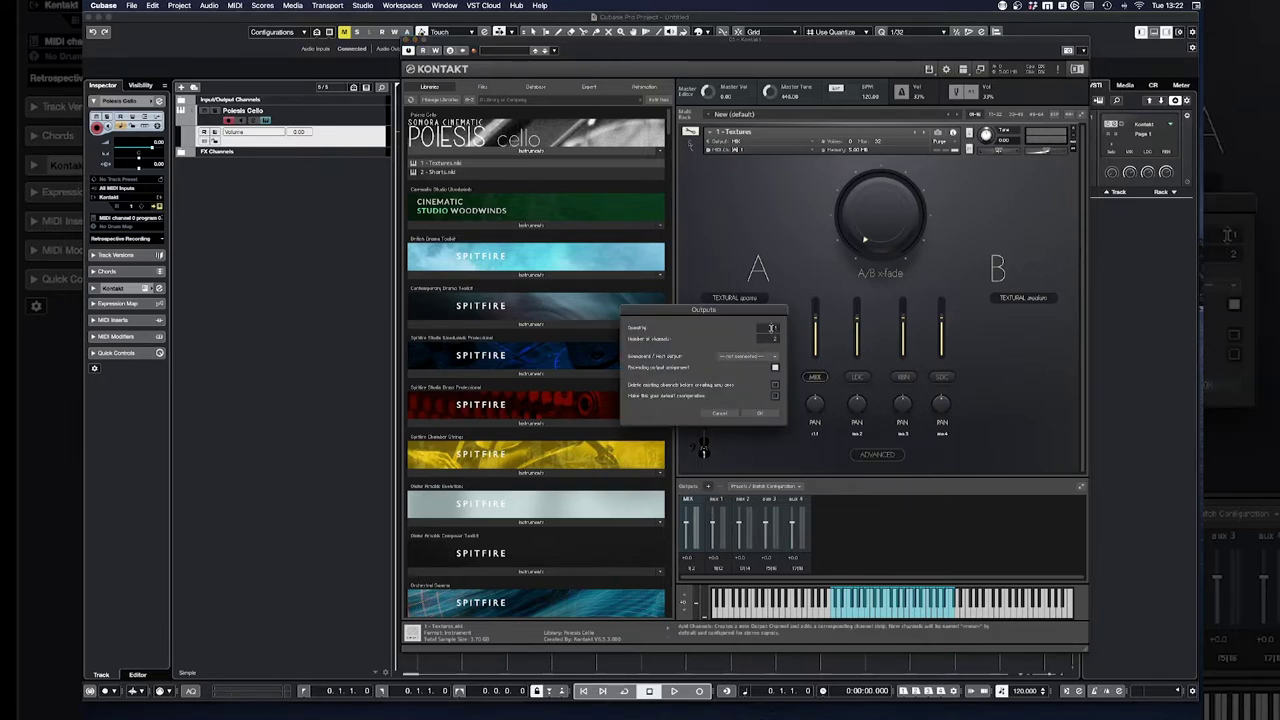
# Step: Add three 1-channel outputs, mo.2–mo.4, on host output Kt. unassigned [2]
pyautogui.click(772, 329)
pyautogui.moveTo(772, 329); pyautogui.dragTo(771, 341)
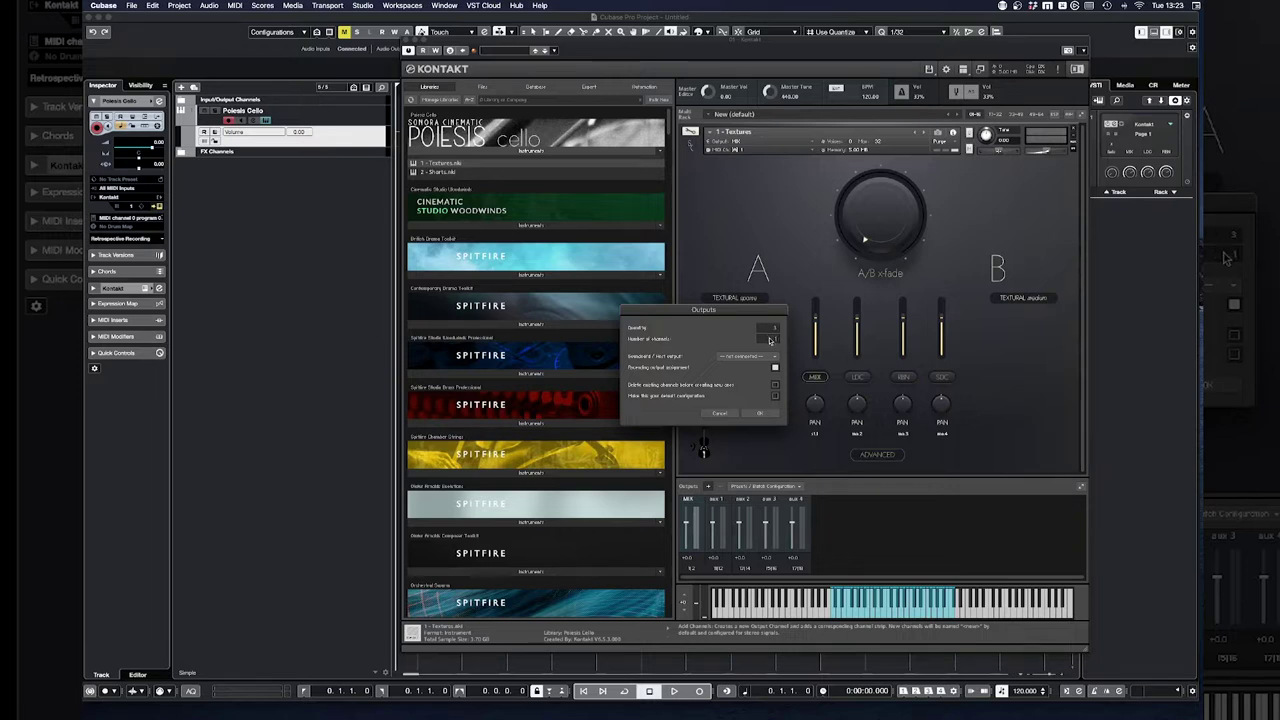
pyautogui.click(760, 356)
pyautogui.scroll(-5, 763, 360)
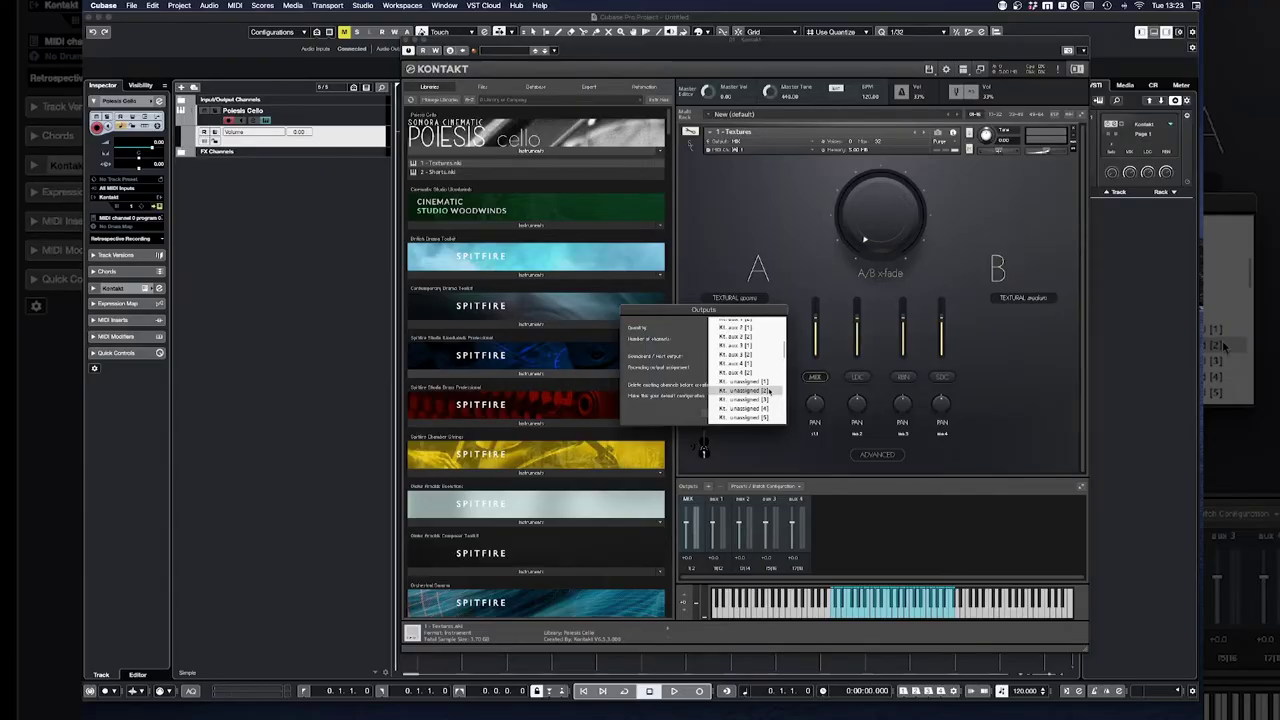
pyautogui.click(768, 390)
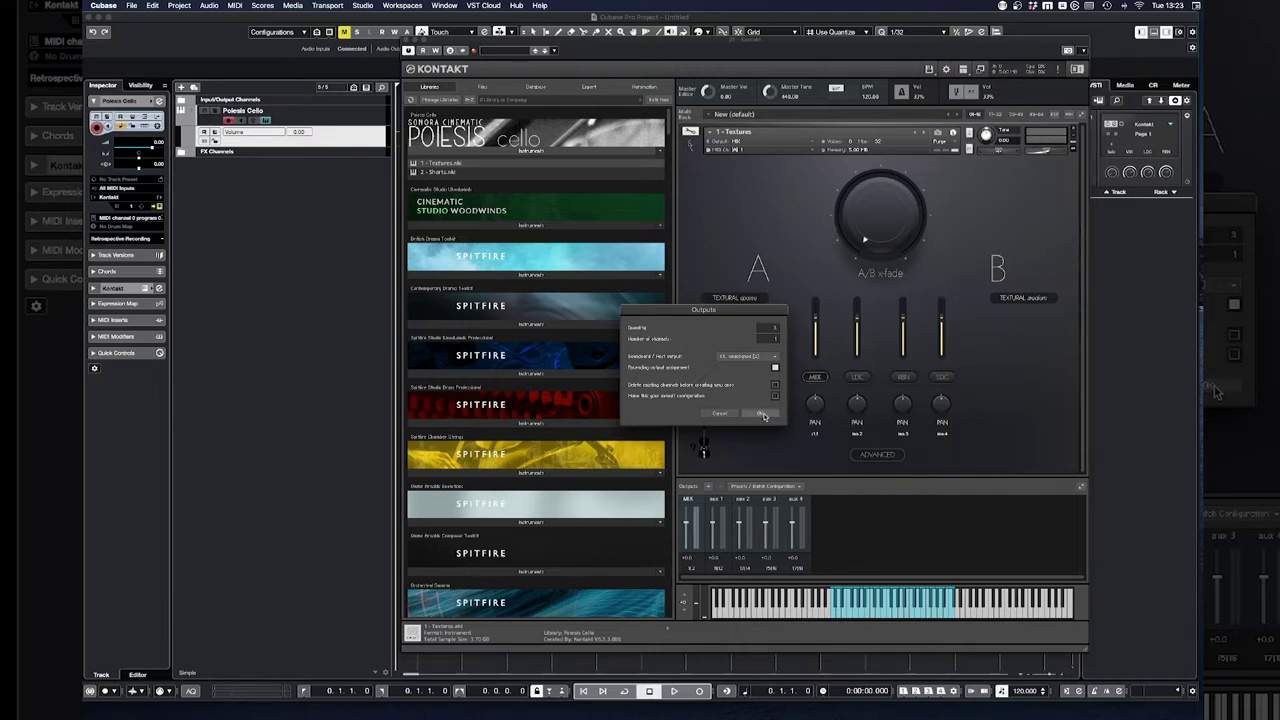
pyautogui.click(762, 414)
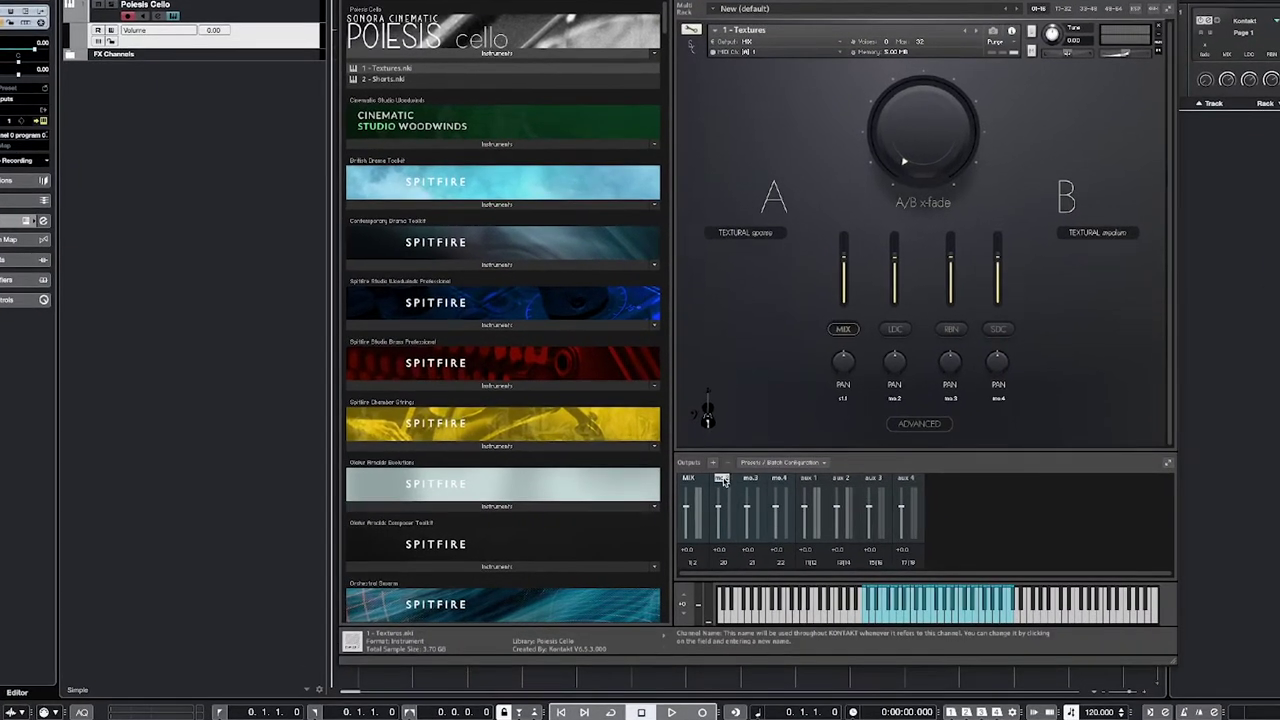
# Step: Rename output channels mo.2, mo.3 and mo.4 to LDC, RBN and SDC
pyautogui.press('BackSpace')
pyautogui.write('LDC')
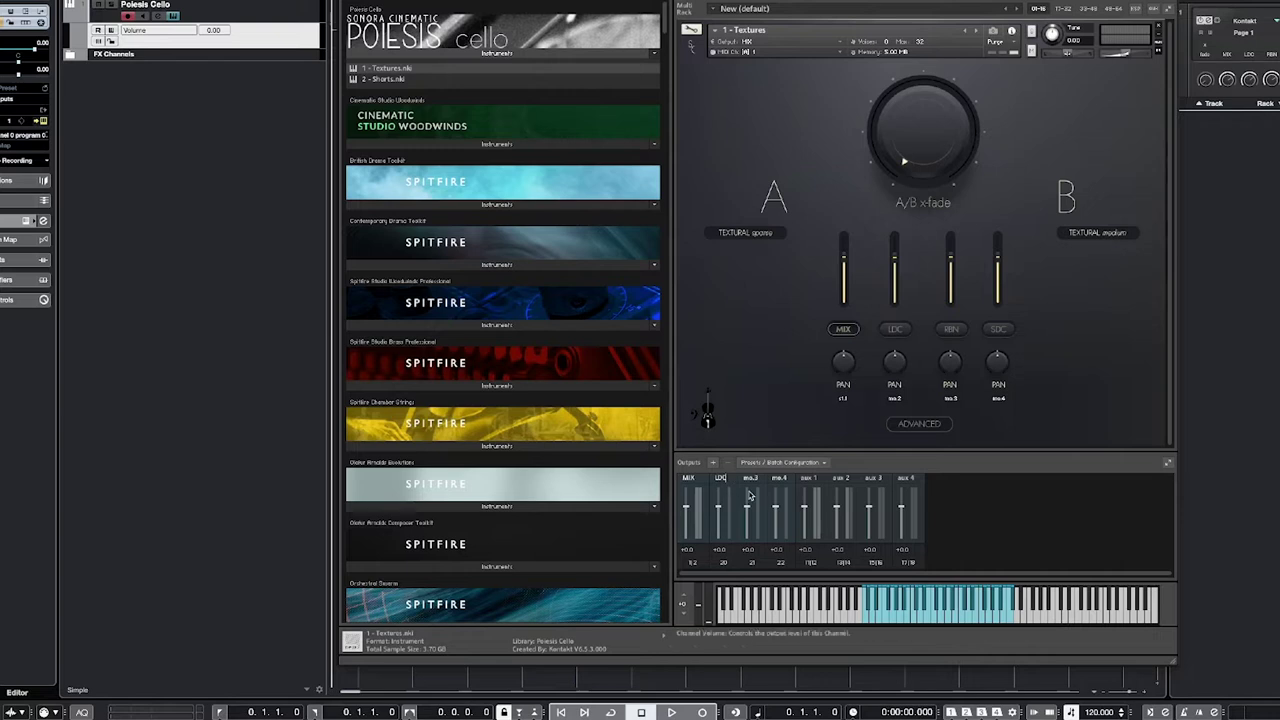
pyautogui.doubleClick(754, 482)
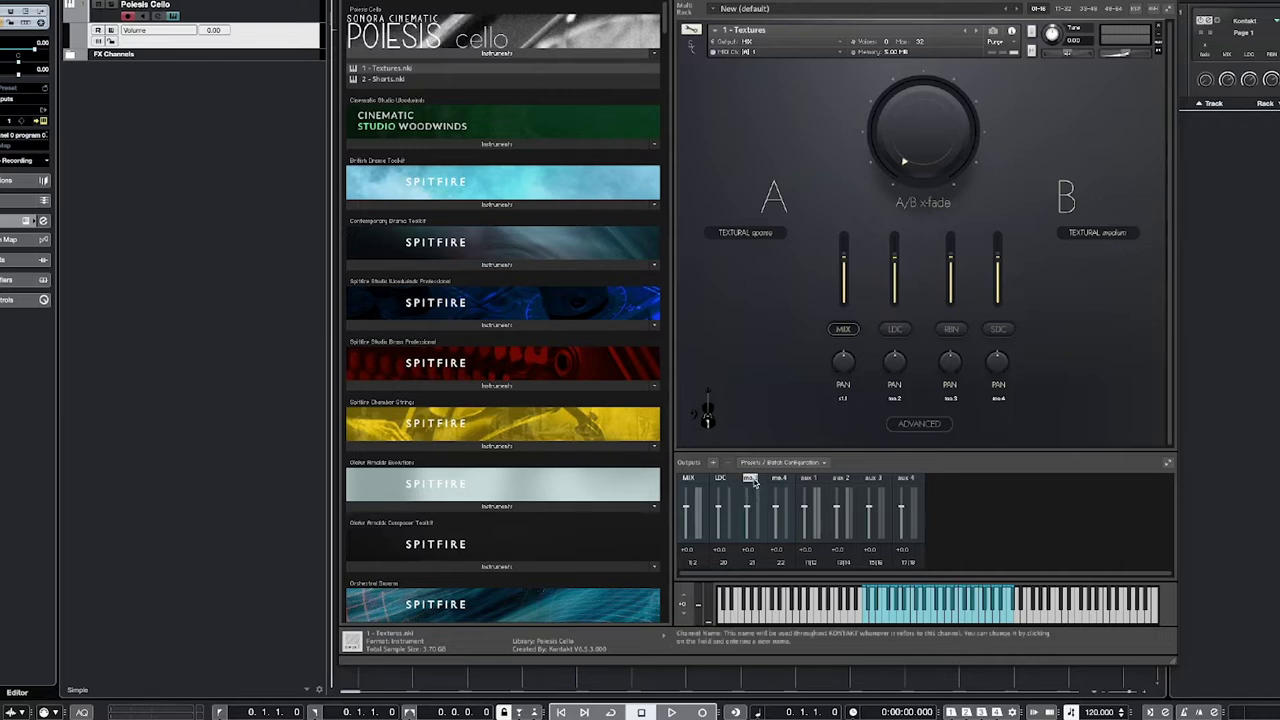
pyautogui.write('RBN')
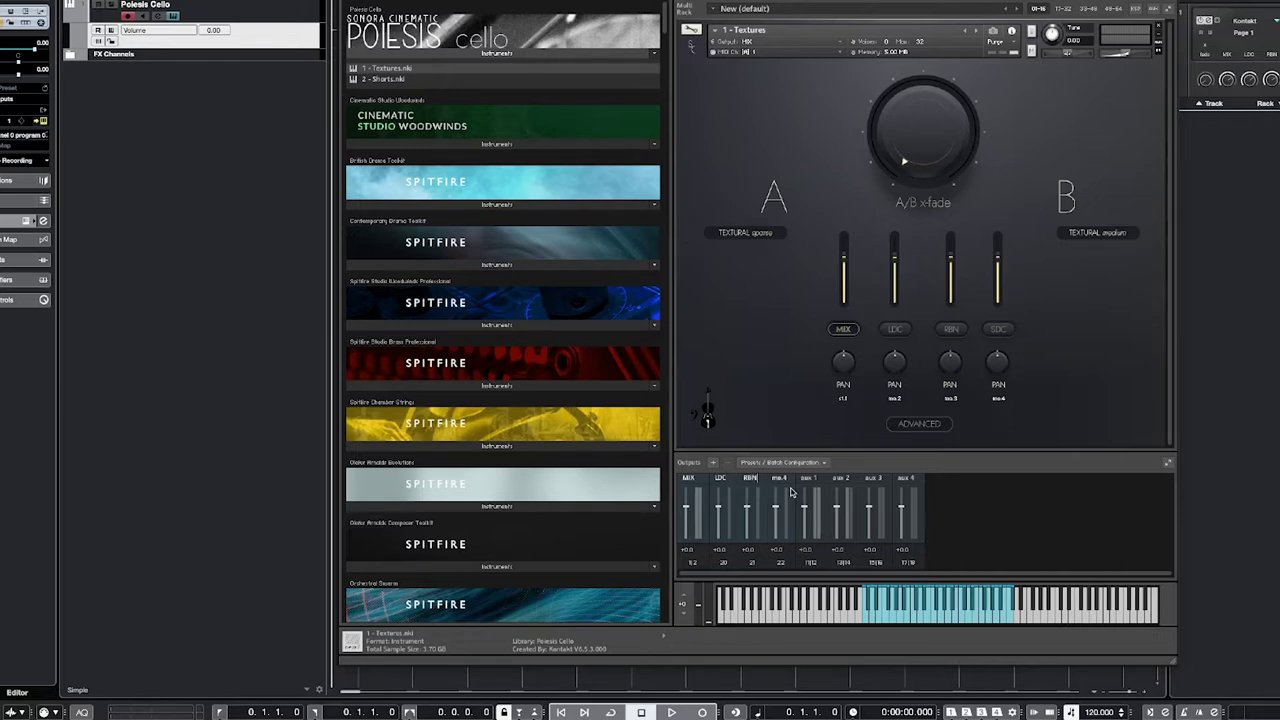
pyautogui.doubleClick(782, 481)
pyautogui.write('S')
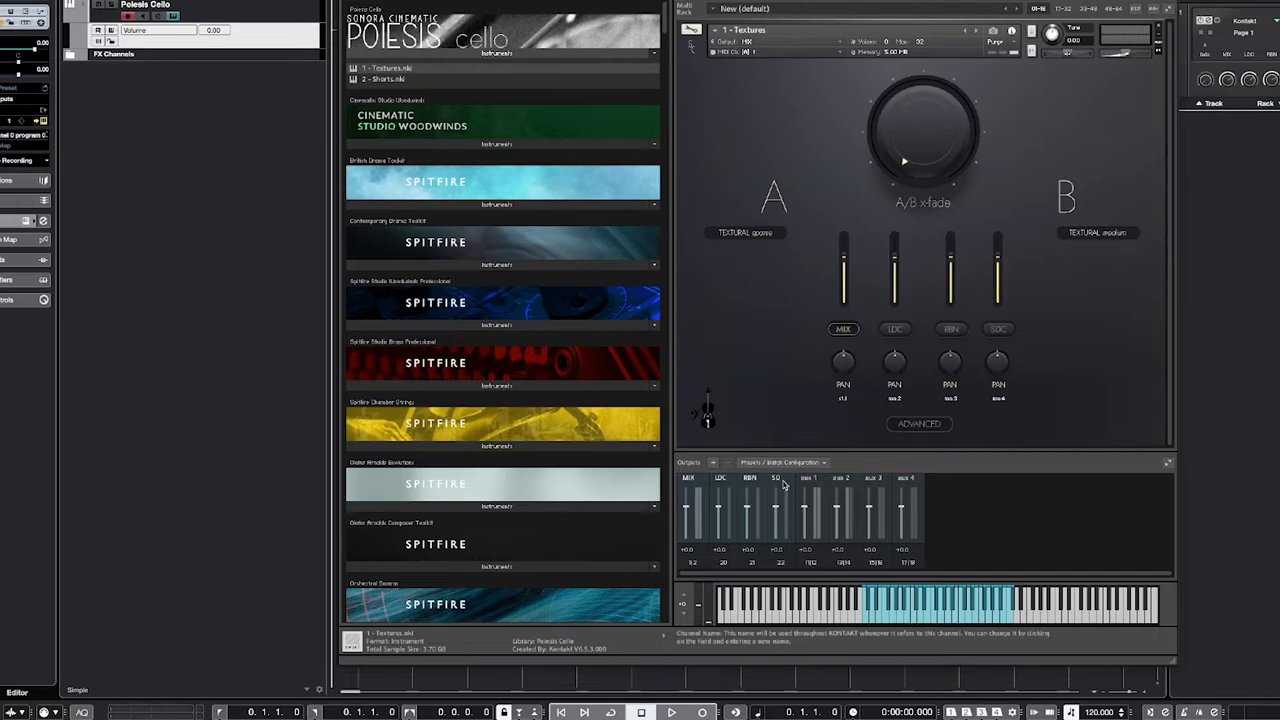
pyautogui.write('DC')
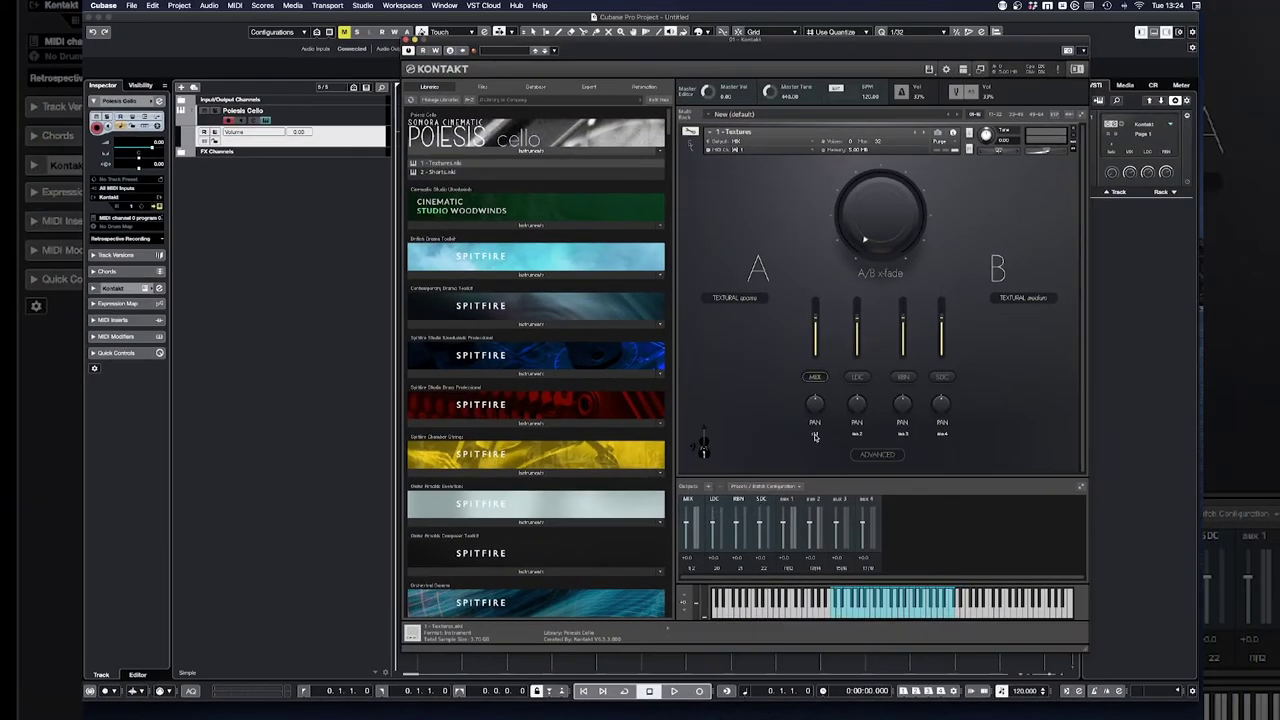
pyautogui.click(816, 435)
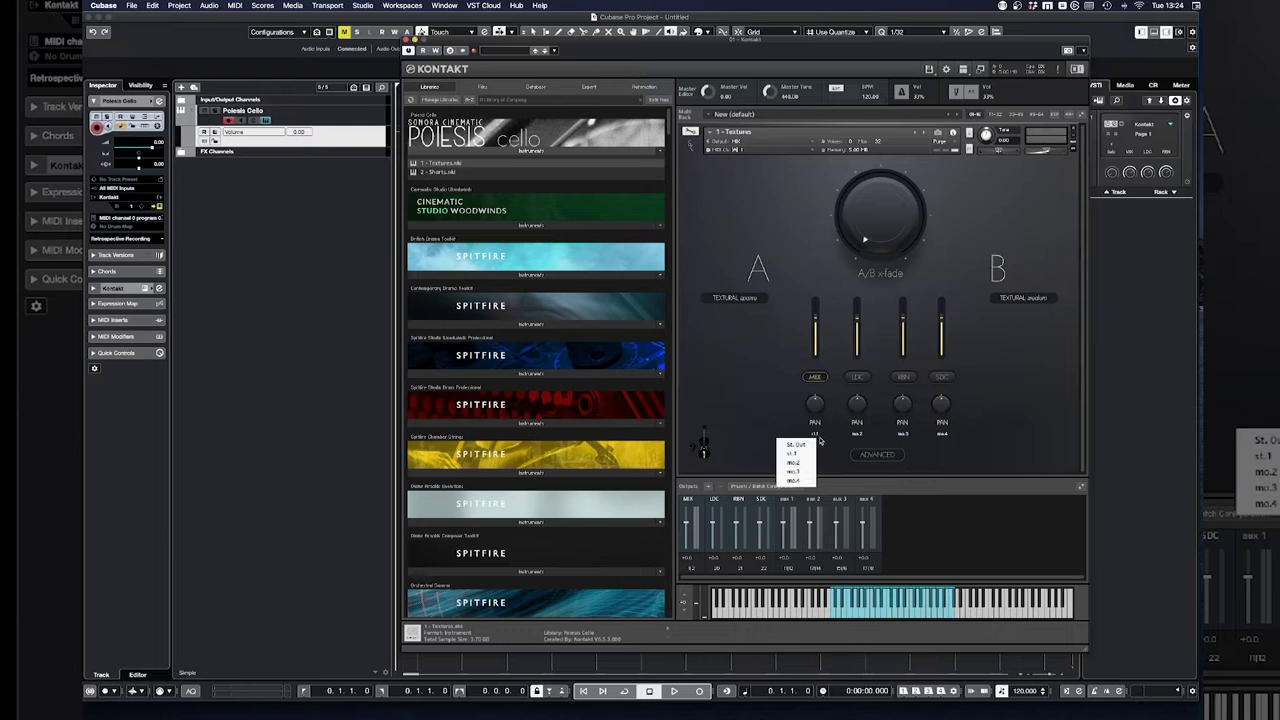
pyautogui.click(745, 450)
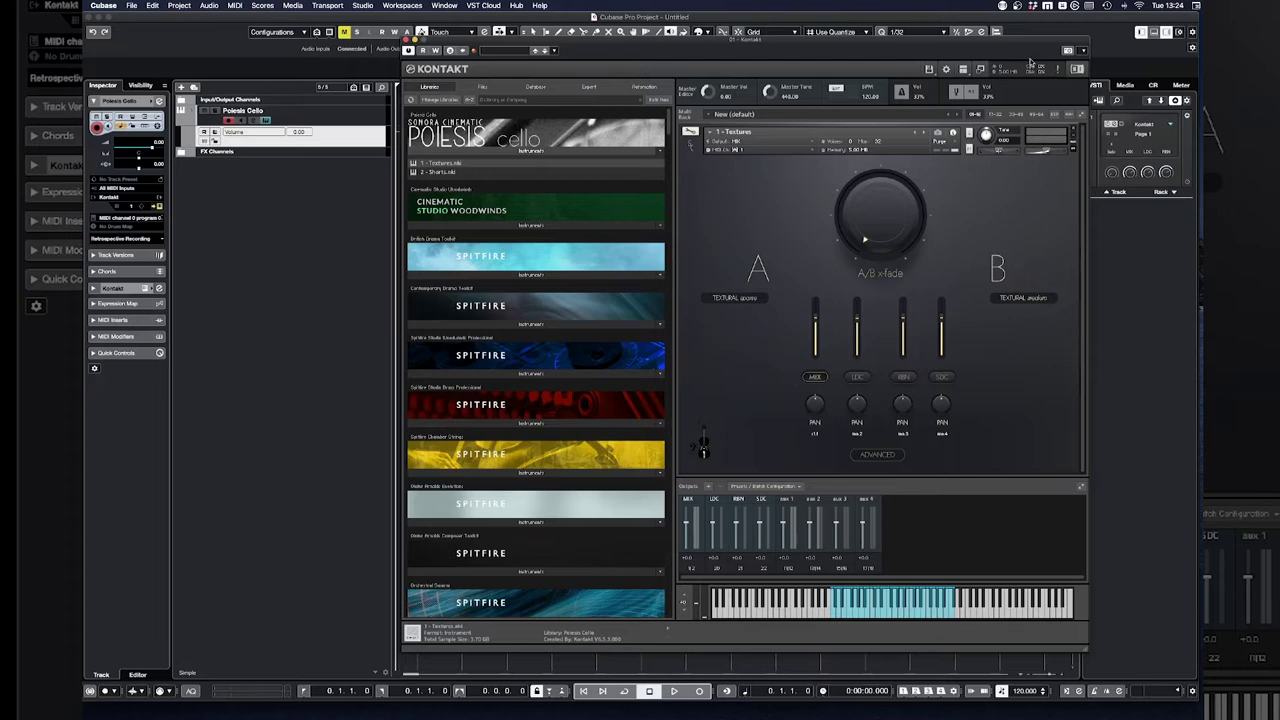
# Step: Route the LDC, RBN and SDC mics to their matching outputs, keeping MIX on MIX
pyautogui.moveTo(1021, 42); pyautogui.dragTo(1008, 39)
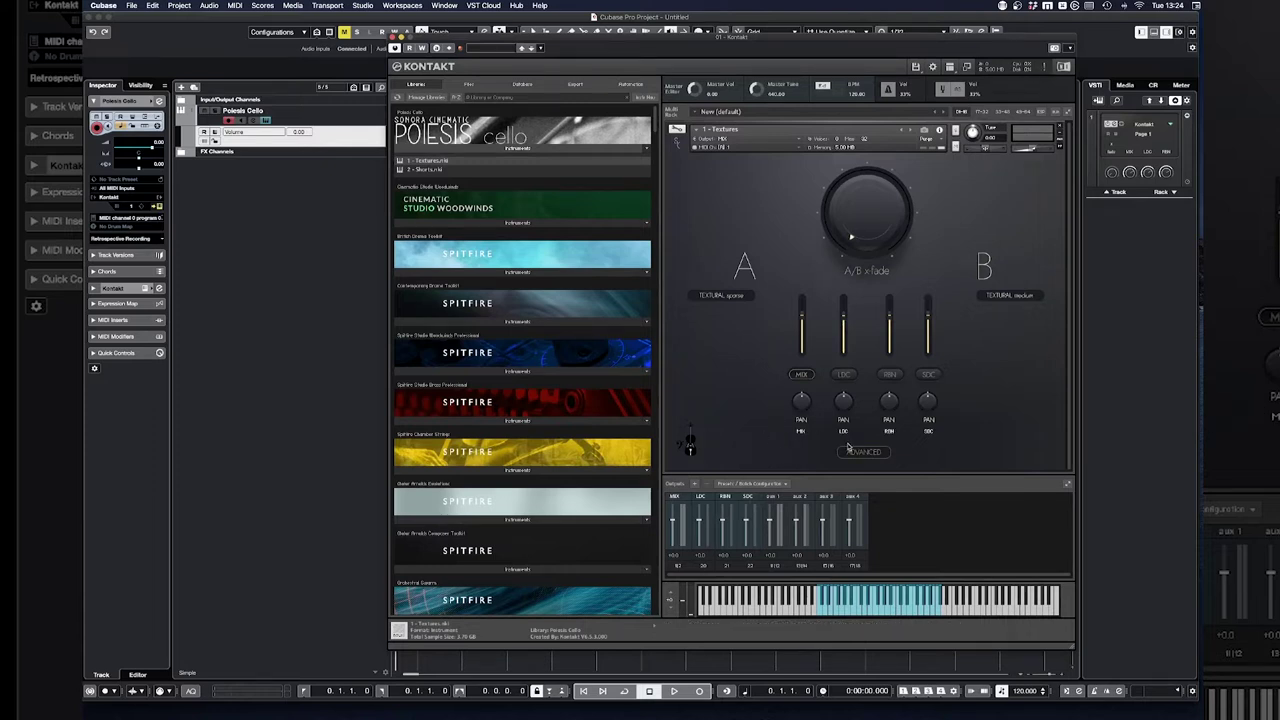
pyautogui.click(802, 431)
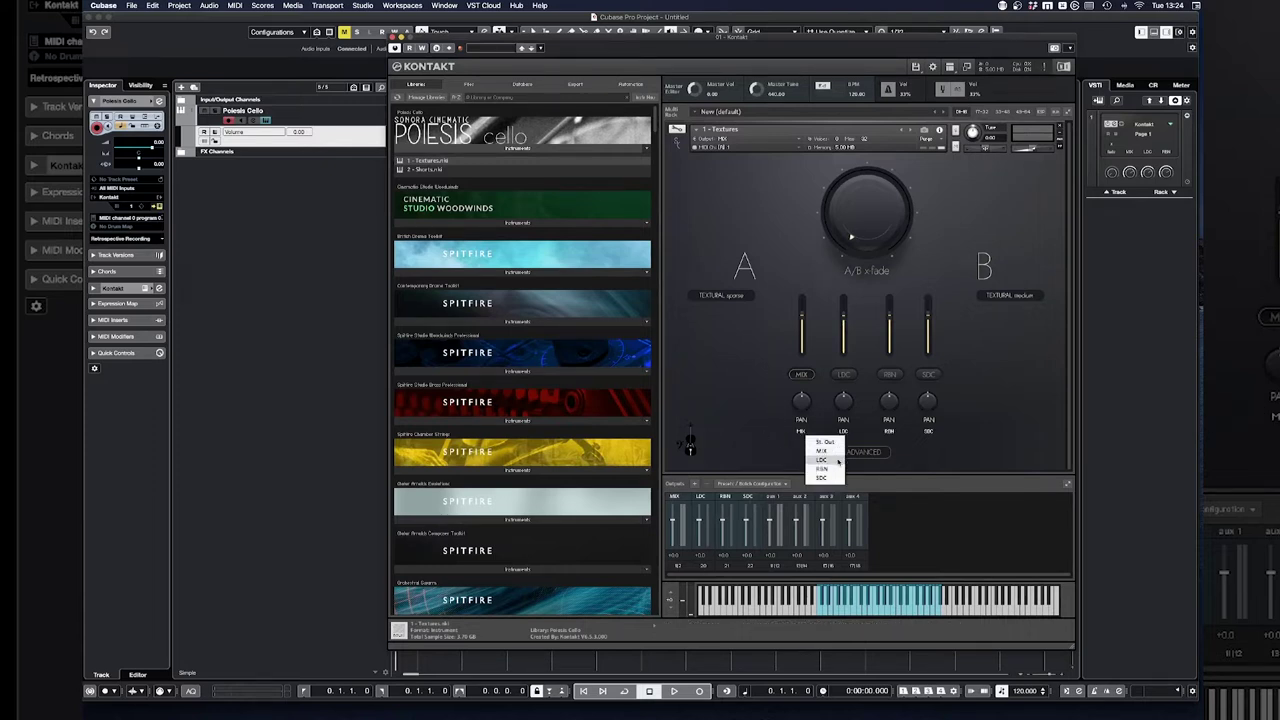
pyautogui.click(838, 461)
pyautogui.click(846, 431)
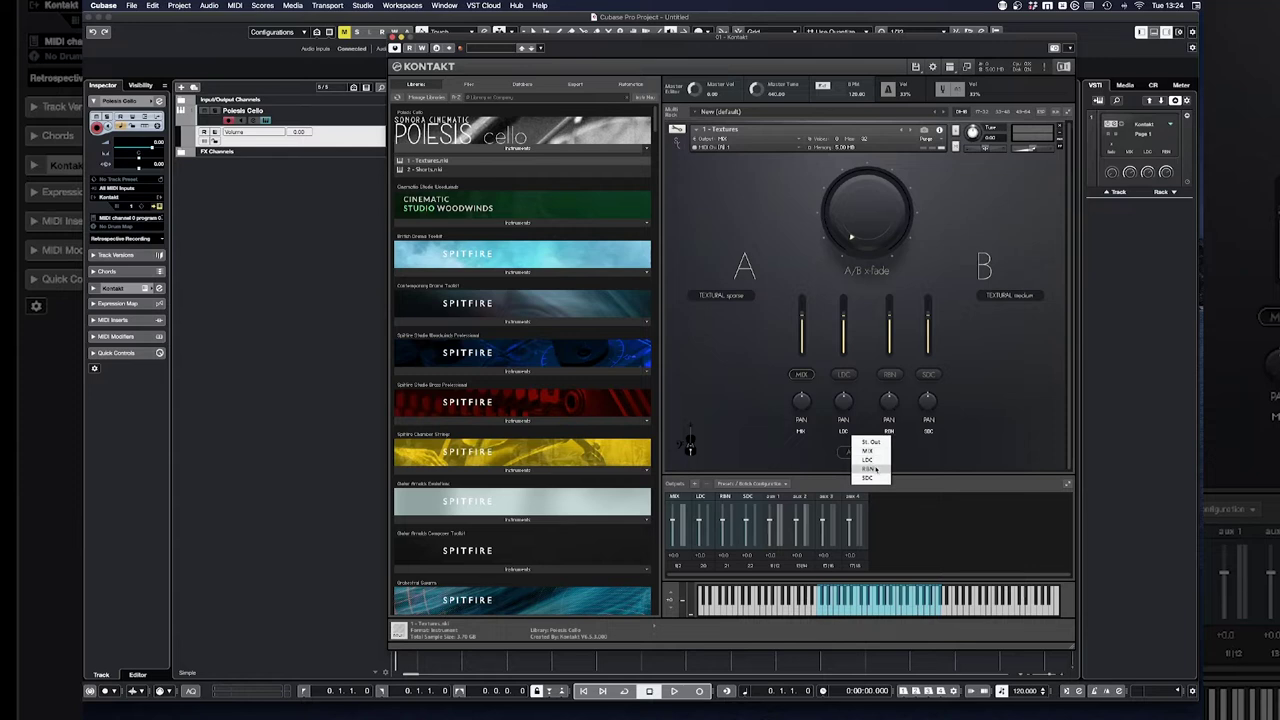
pyautogui.click(874, 468)
pyautogui.click(930, 432)
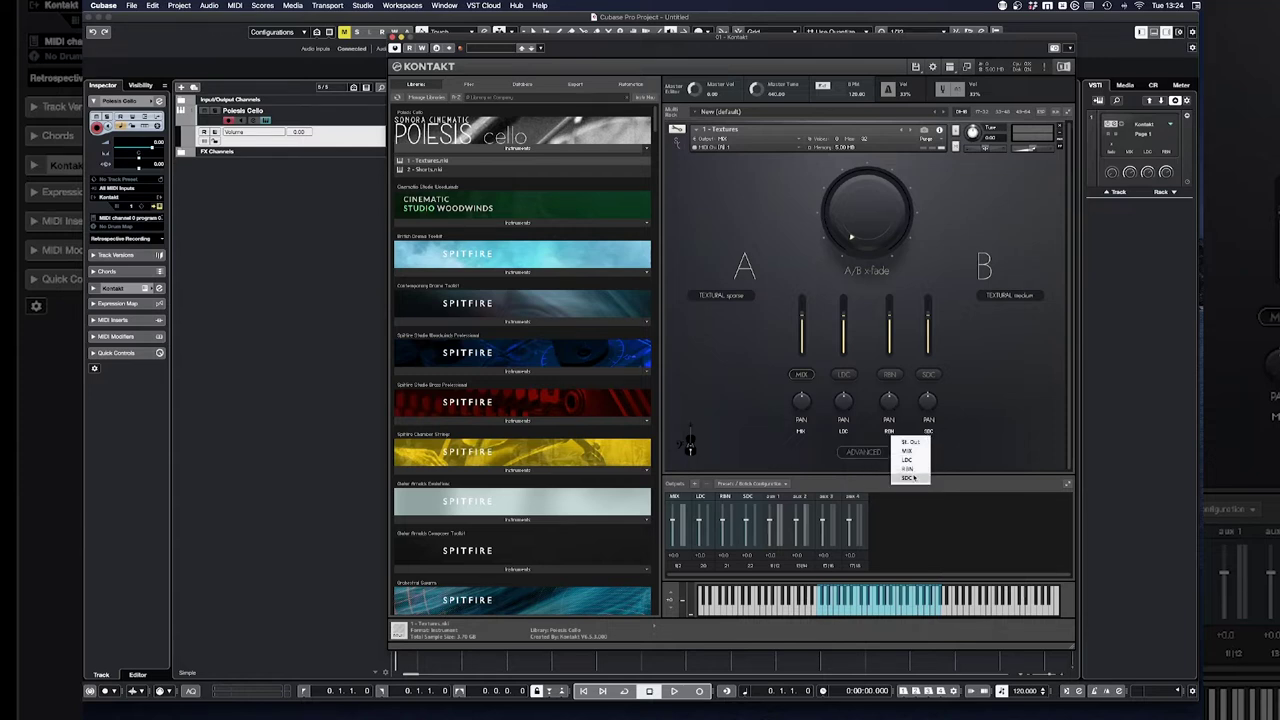
pyautogui.click(910, 478)
pyautogui.click(801, 431)
pyautogui.click(788, 446)
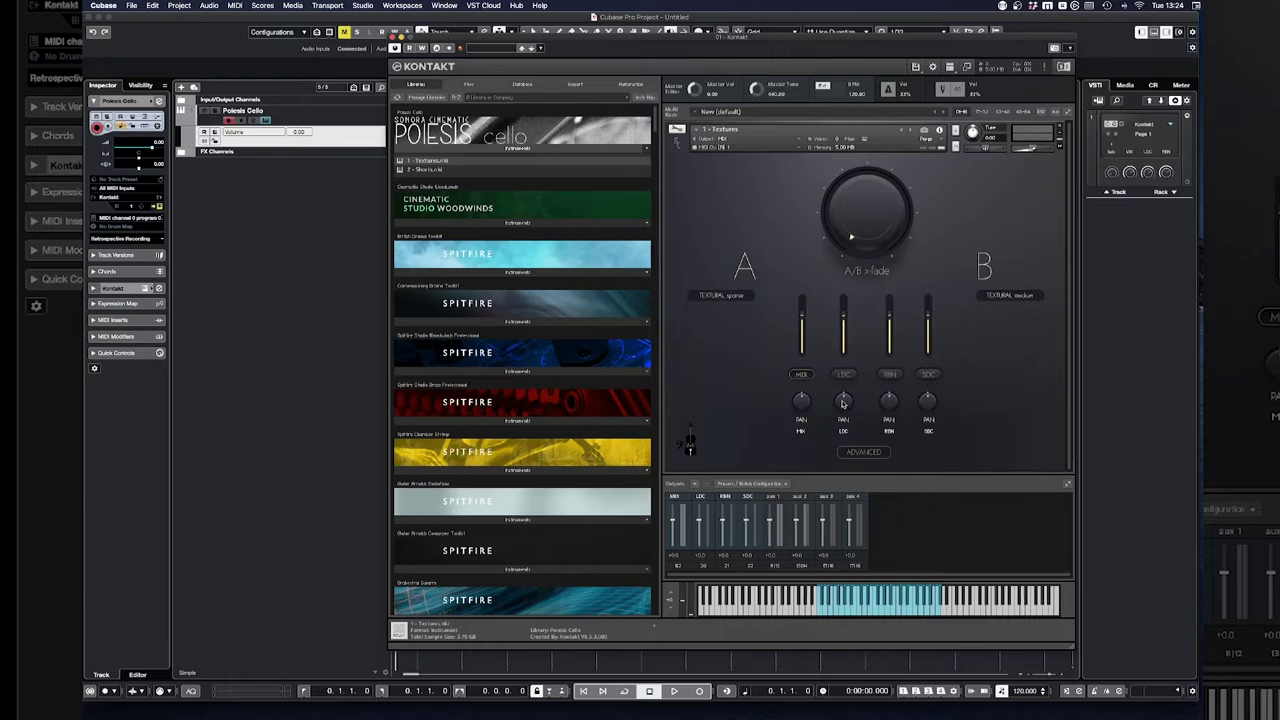
pyautogui.moveTo(843, 401); pyautogui.dragTo(843, 392)
# Step: Enable the LDC, RBN and SDC mic positions in the Poiesis Cello interface
pyautogui.click(845, 375)
pyautogui.click(899, 378)
pyautogui.click(926, 378)
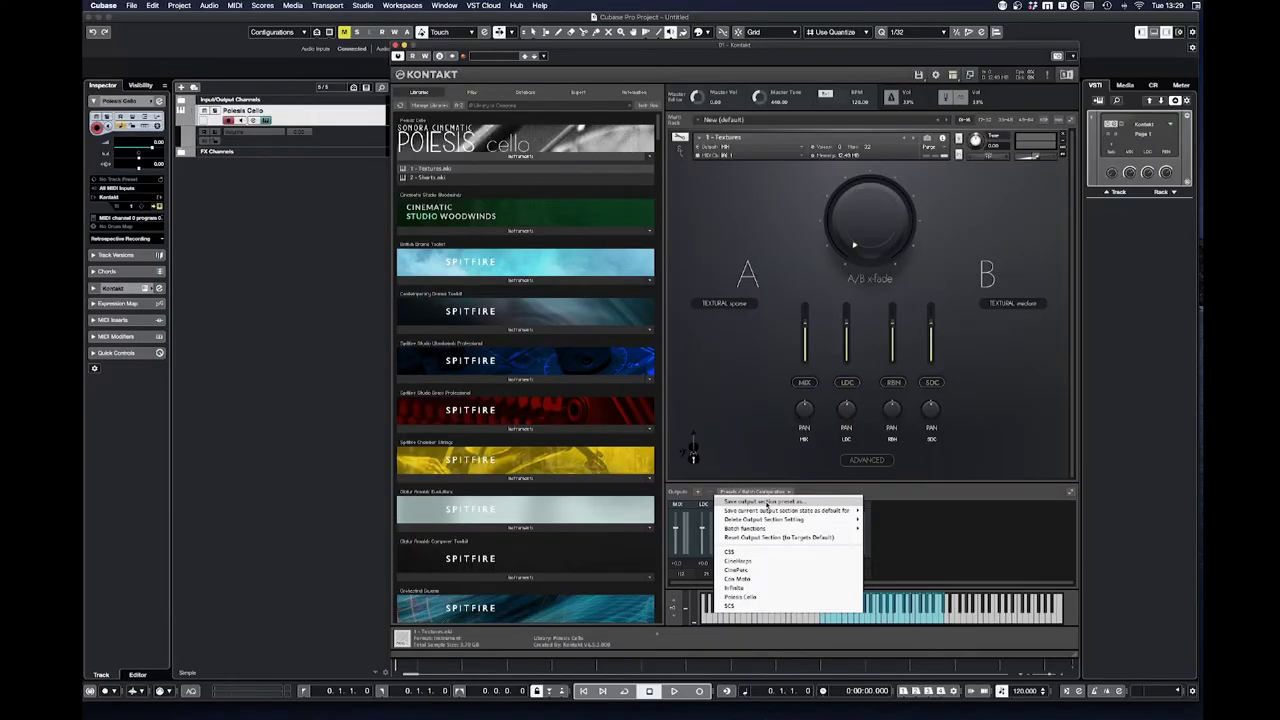
# Step: Save the output setup as preset 'Polesis Cello.cfg', replacing the existing file, and close Kontakt
pyautogui.click(767, 503)
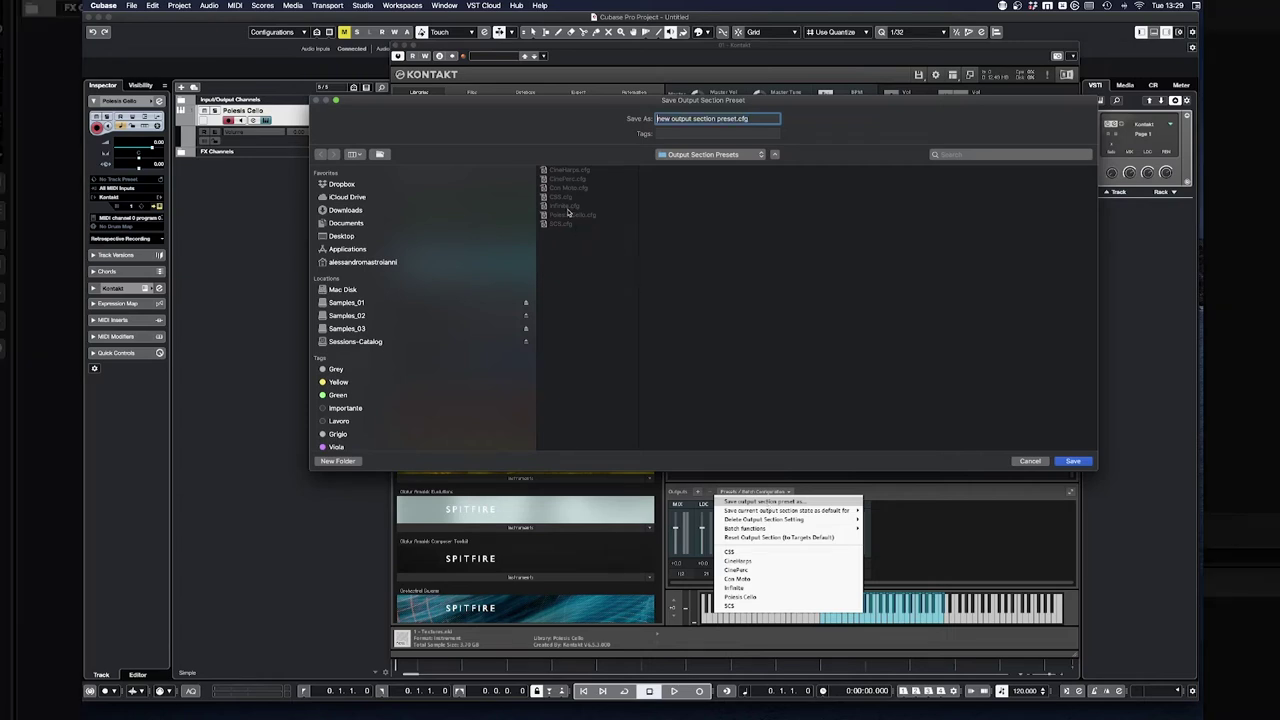
pyautogui.write('Polesis Cello')
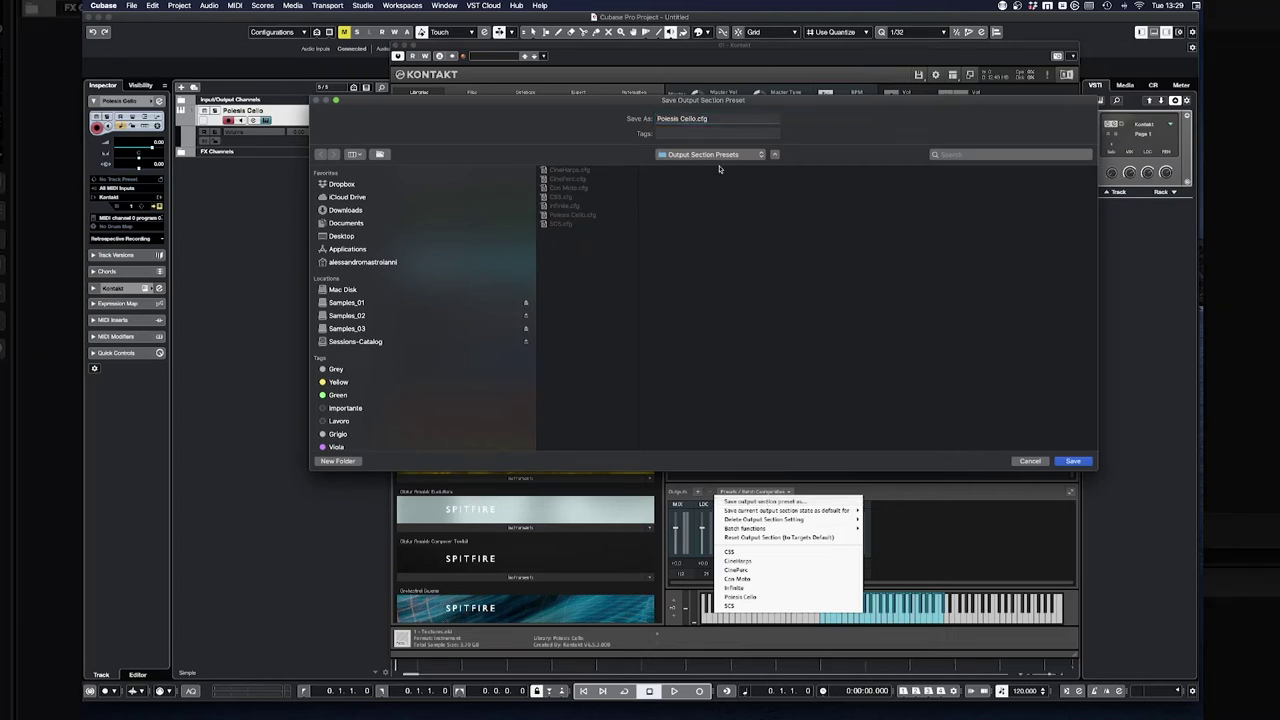
pyautogui.click(1072, 461)
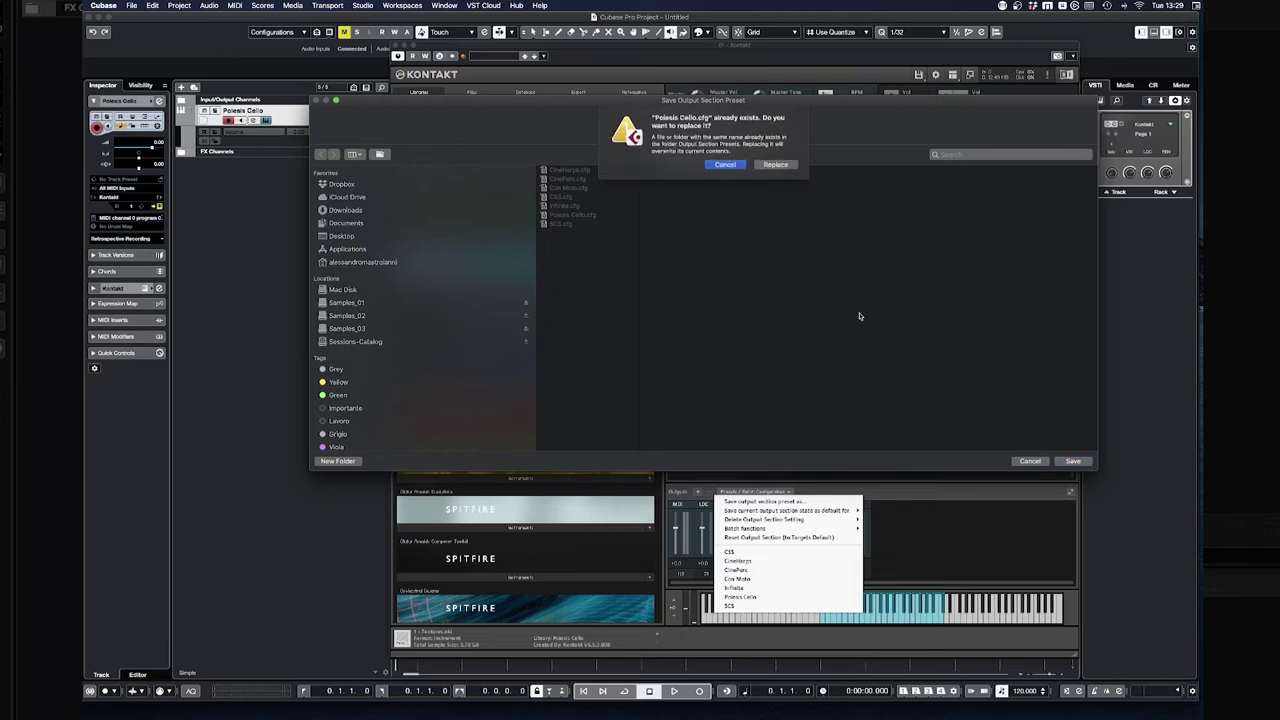
pyautogui.click(778, 163)
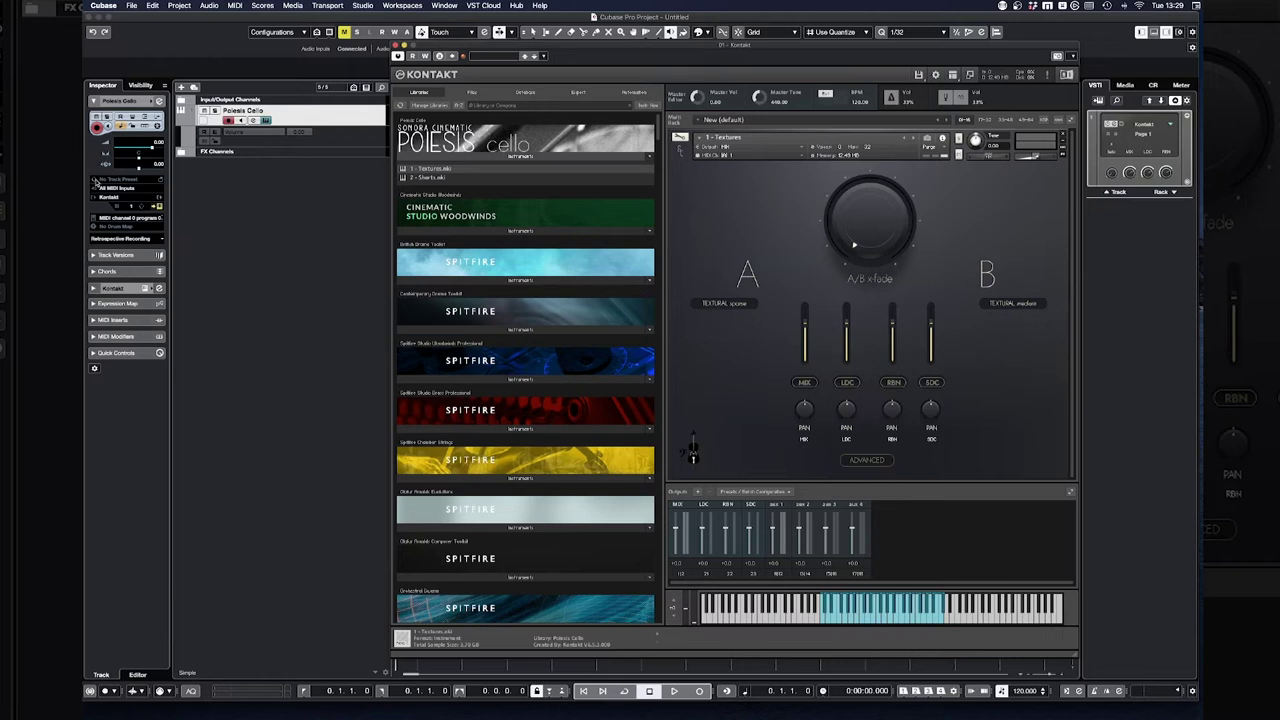
pyautogui.click(397, 46)
# Step: Clear the project mute and activate unassigned Kontakt outputs 1–3 in the Inspector
pyautogui.click(344, 32)
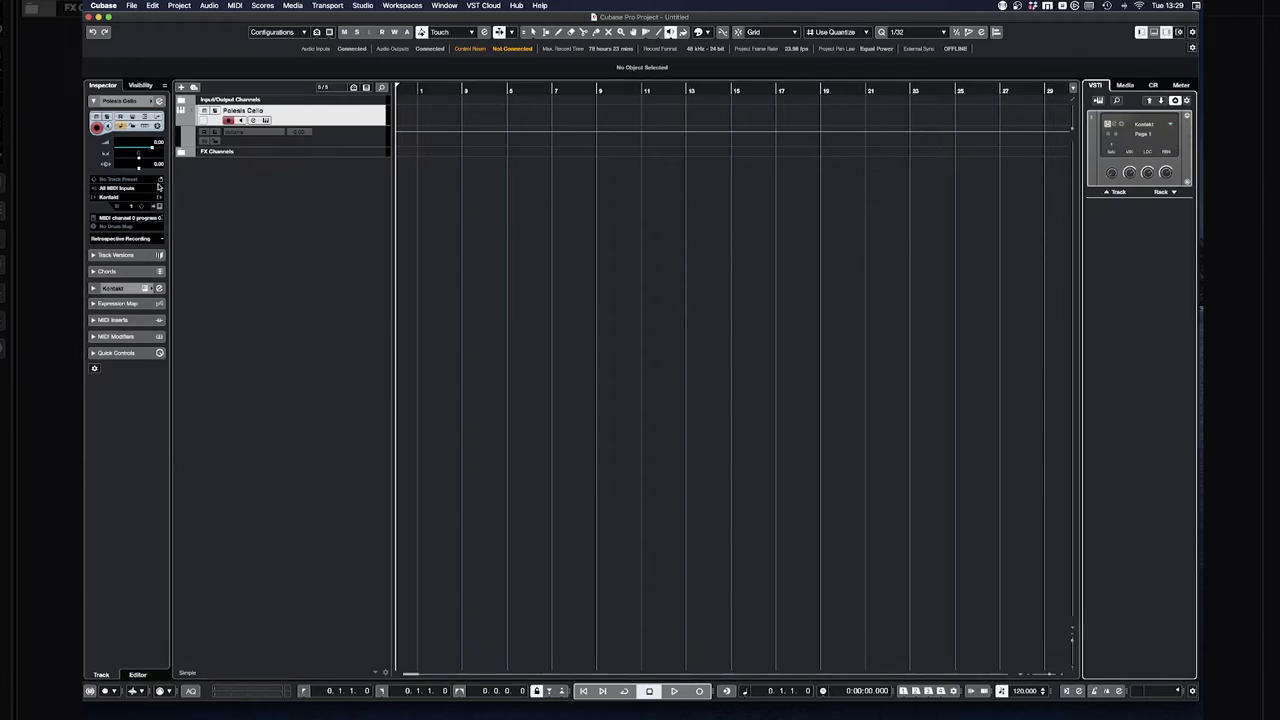
pyautogui.click(159, 199)
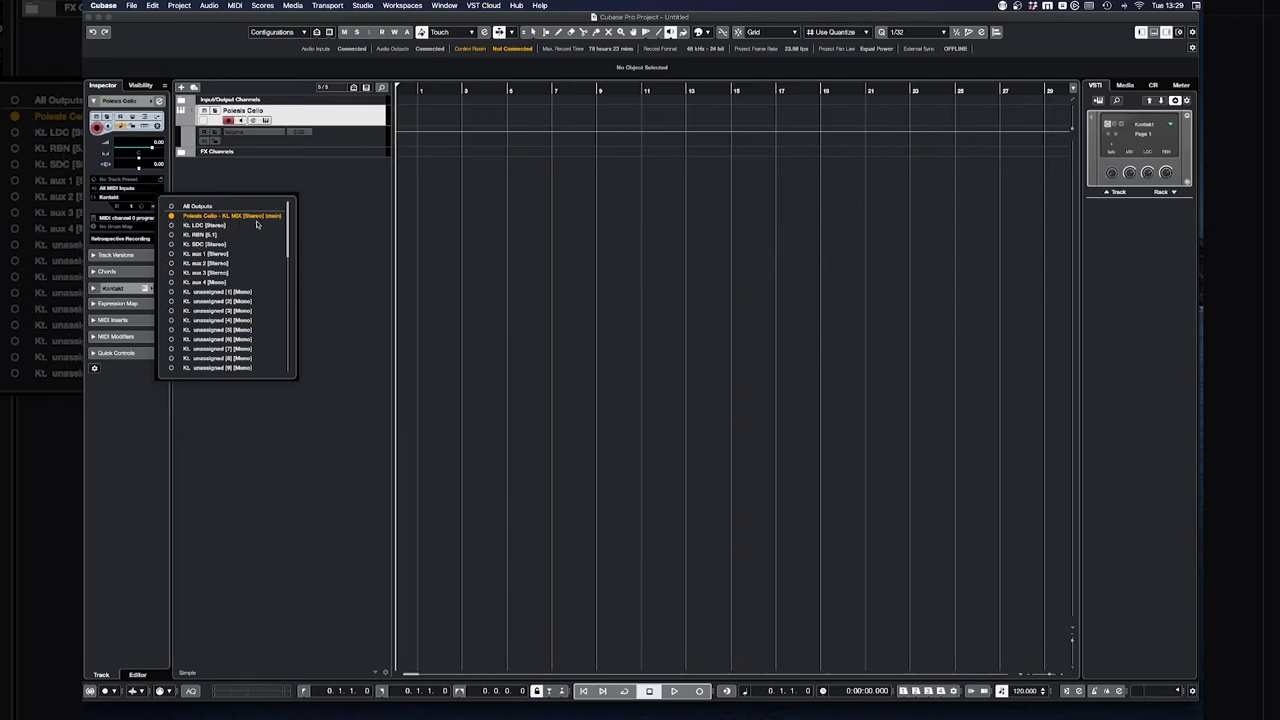
pyautogui.click(171, 292)
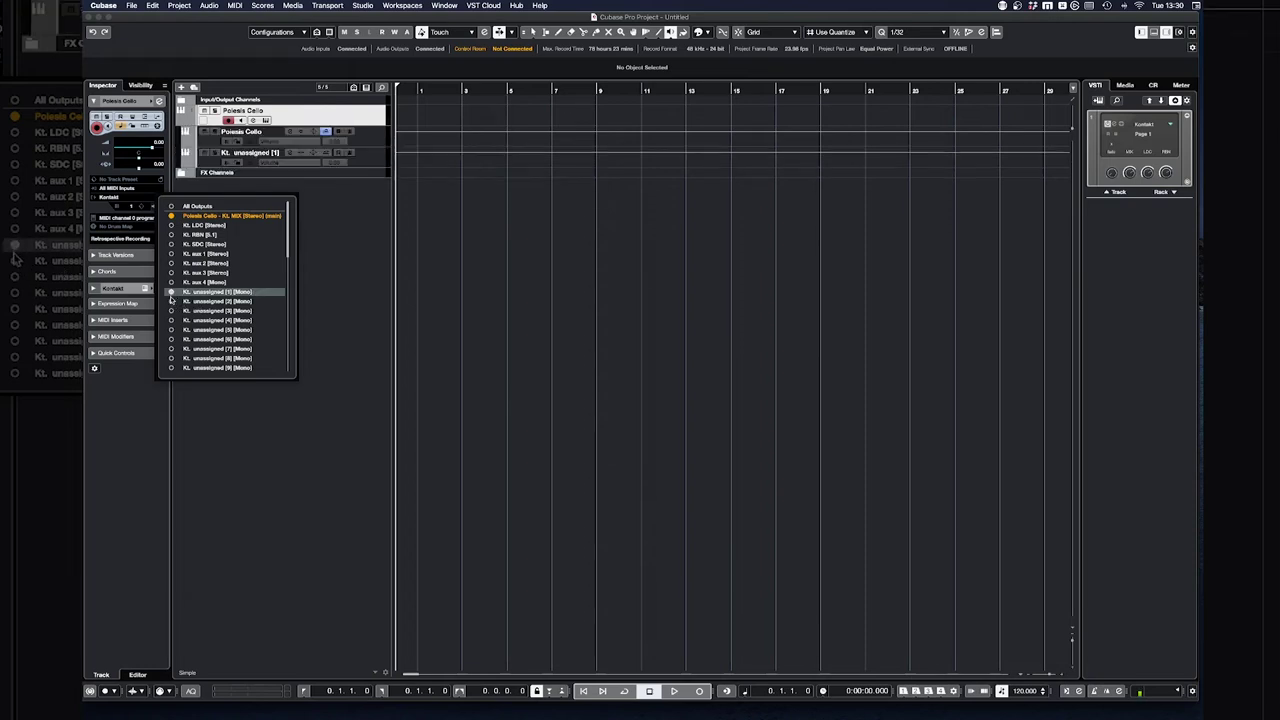
pyautogui.click(171, 301)
pyautogui.click(171, 311)
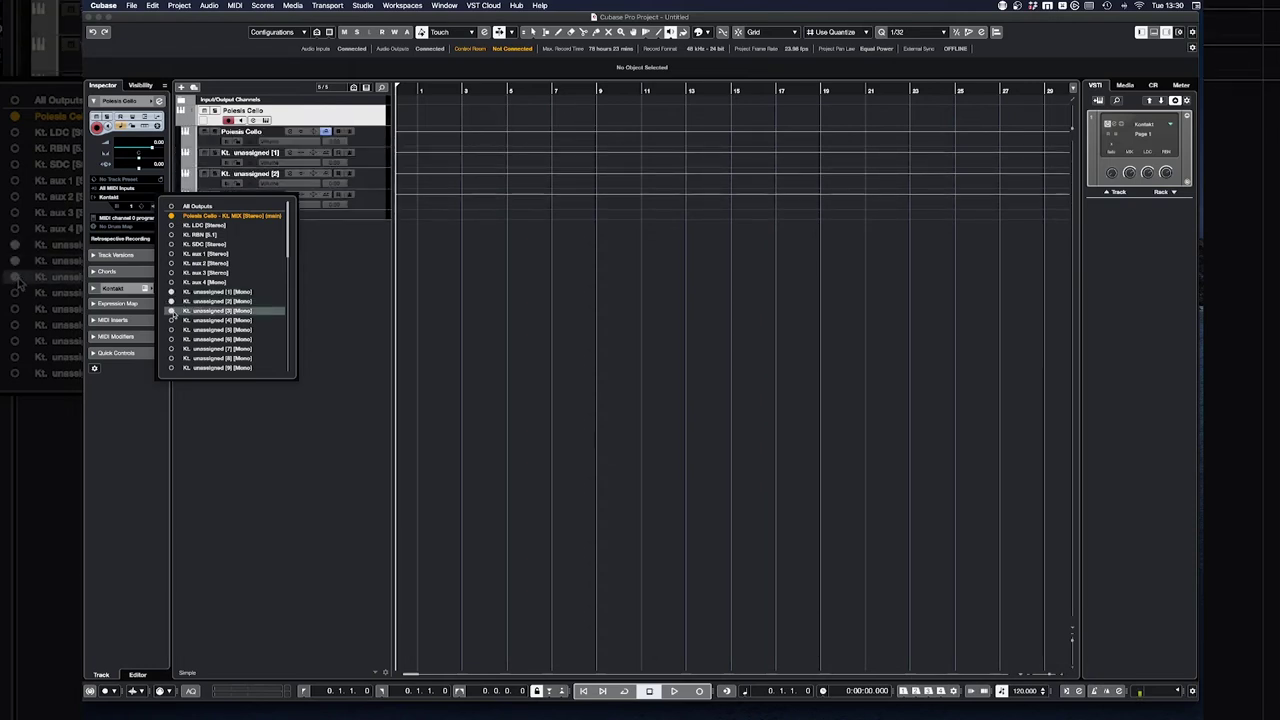
pyautogui.click(368, 360)
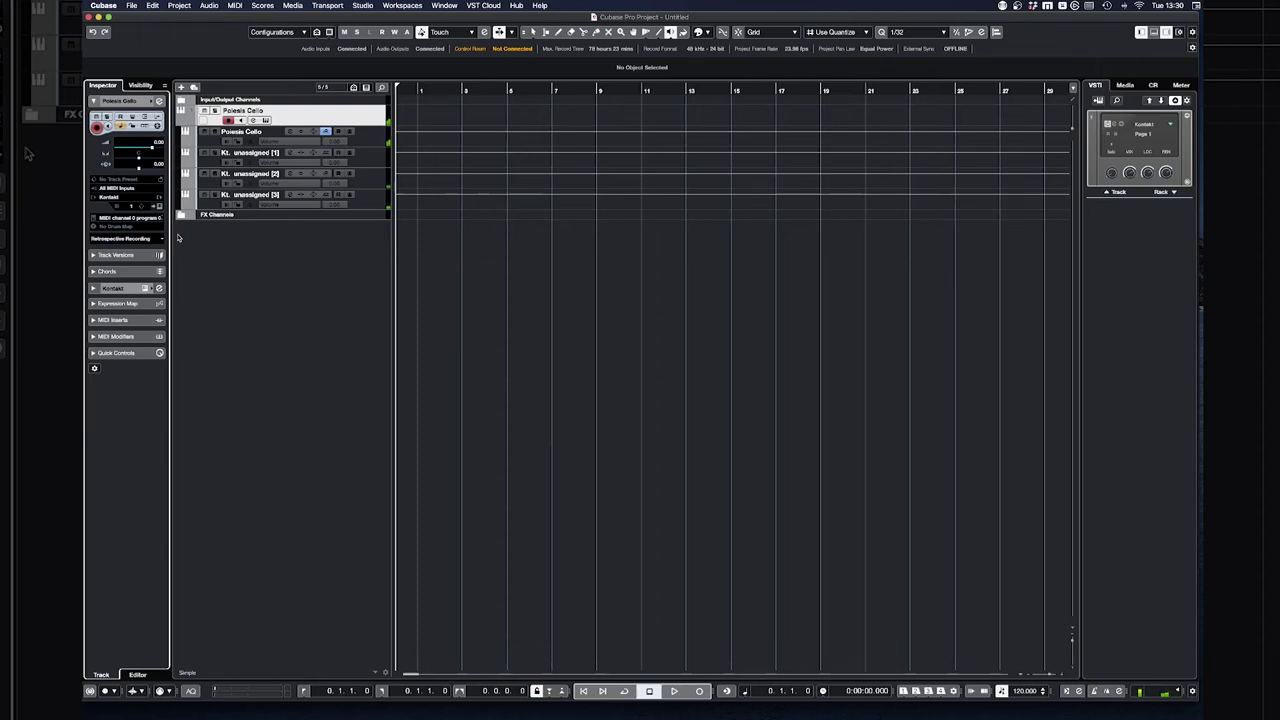
# Step: Activate unassigned output 4 and deactivate output 1, removing its track
pyautogui.click(162, 198)
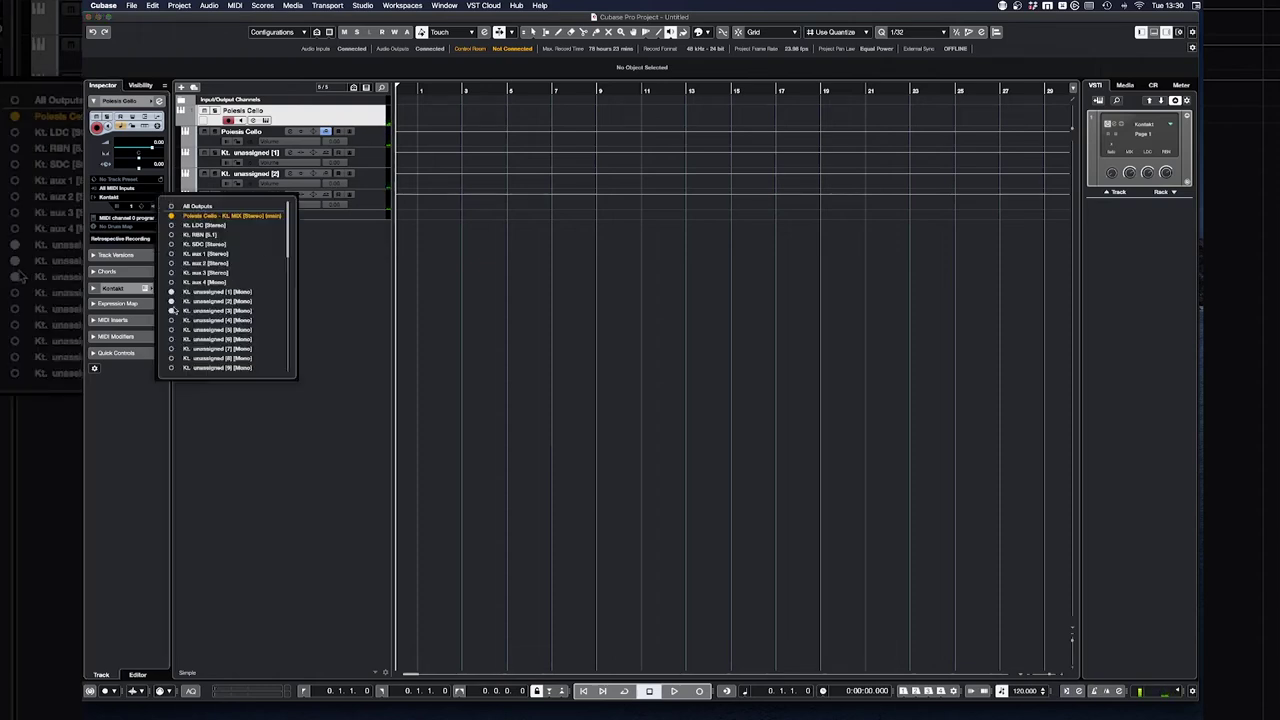
pyautogui.click(171, 320)
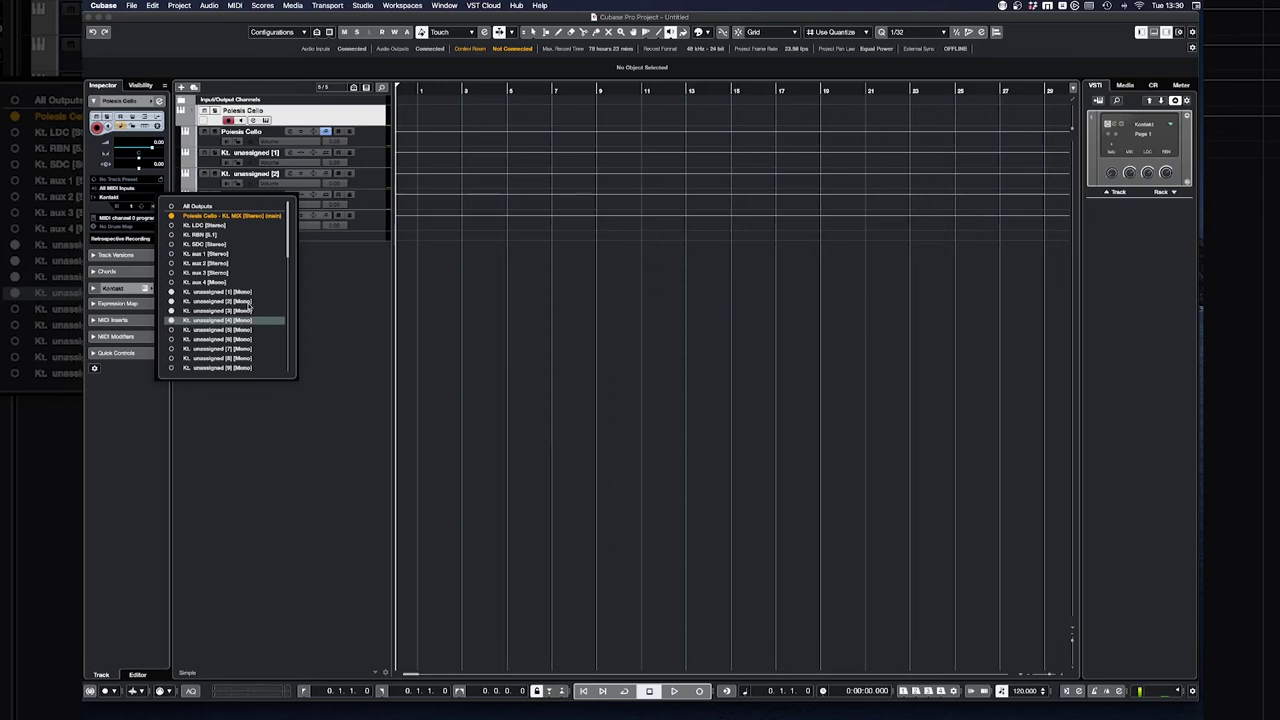
pyautogui.click(171, 291)
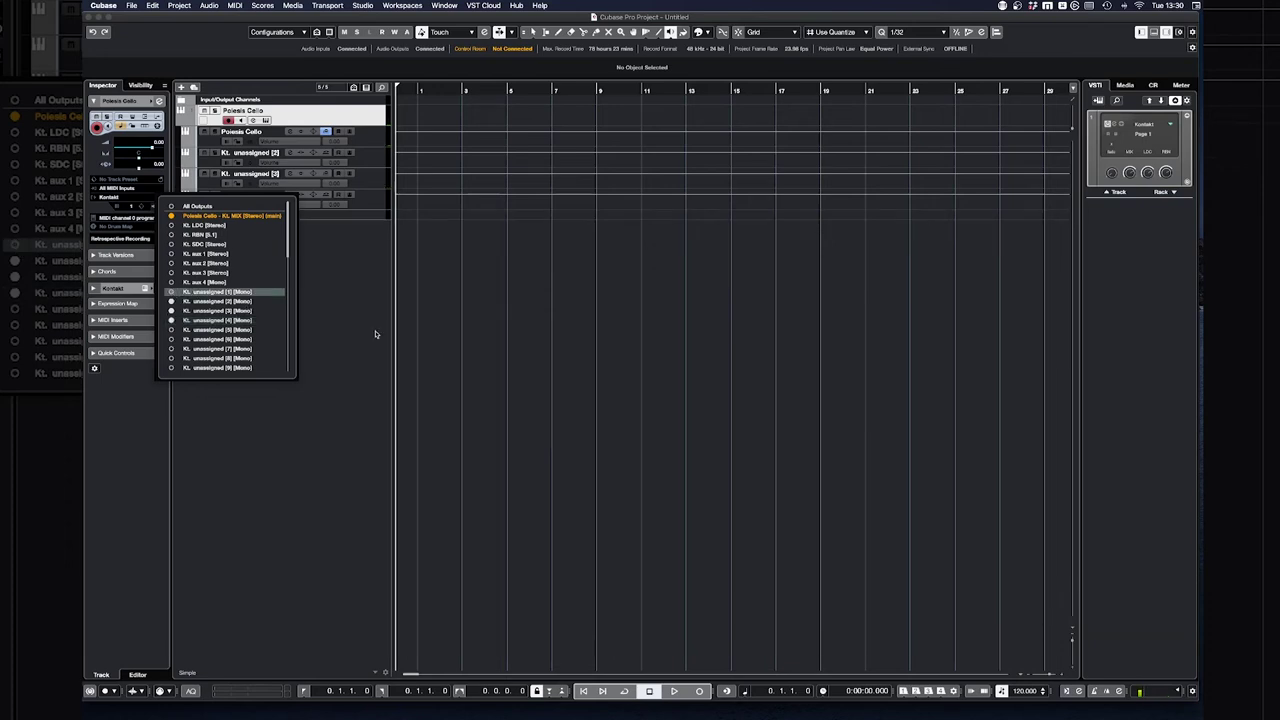
pyautogui.click(374, 332)
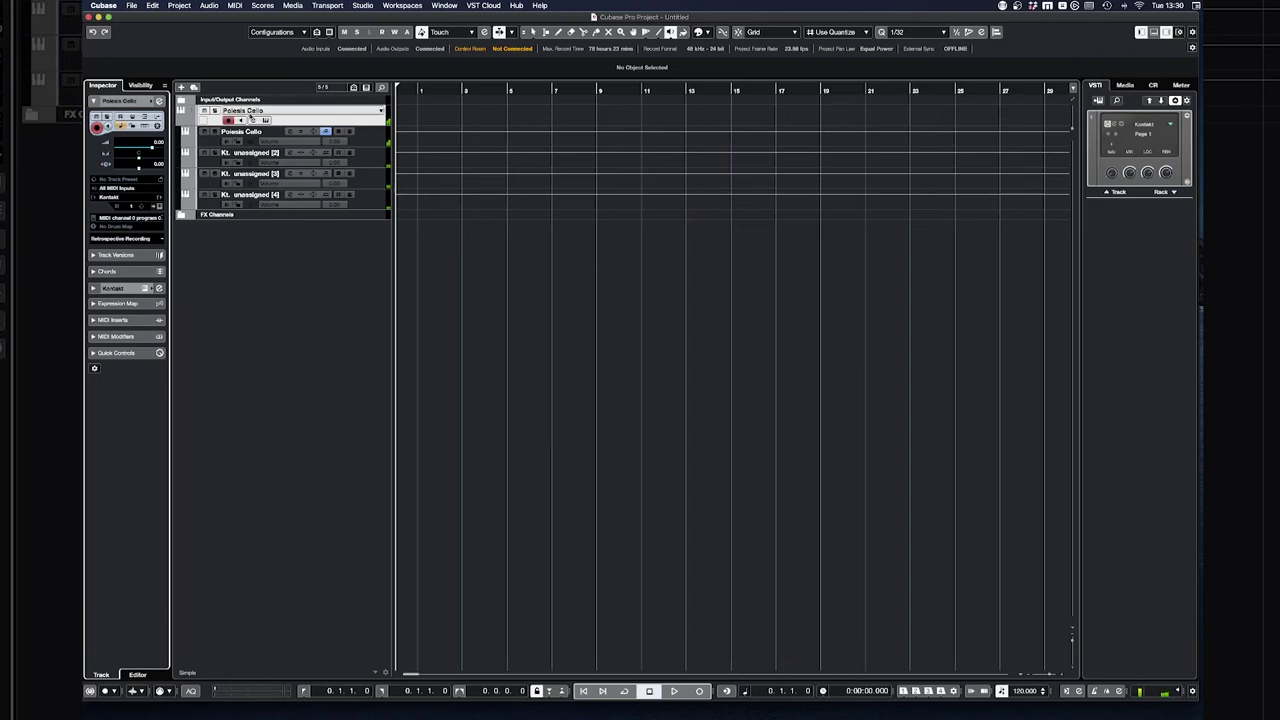
# Step: Rename the four Kontakt output tracks MIX, LDC, RBN and SDC
pyautogui.doubleClick(250, 131)
pyautogui.write('M')
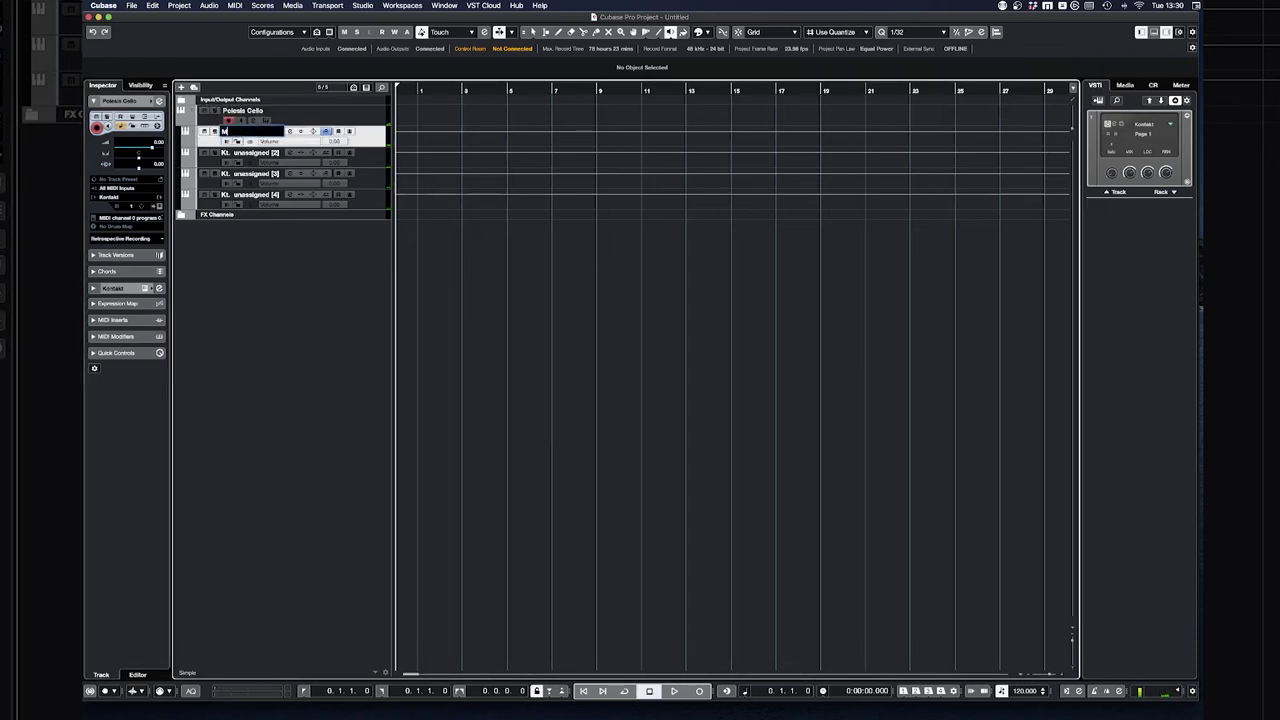
pyautogui.write('IX')
pyautogui.press('Tab')
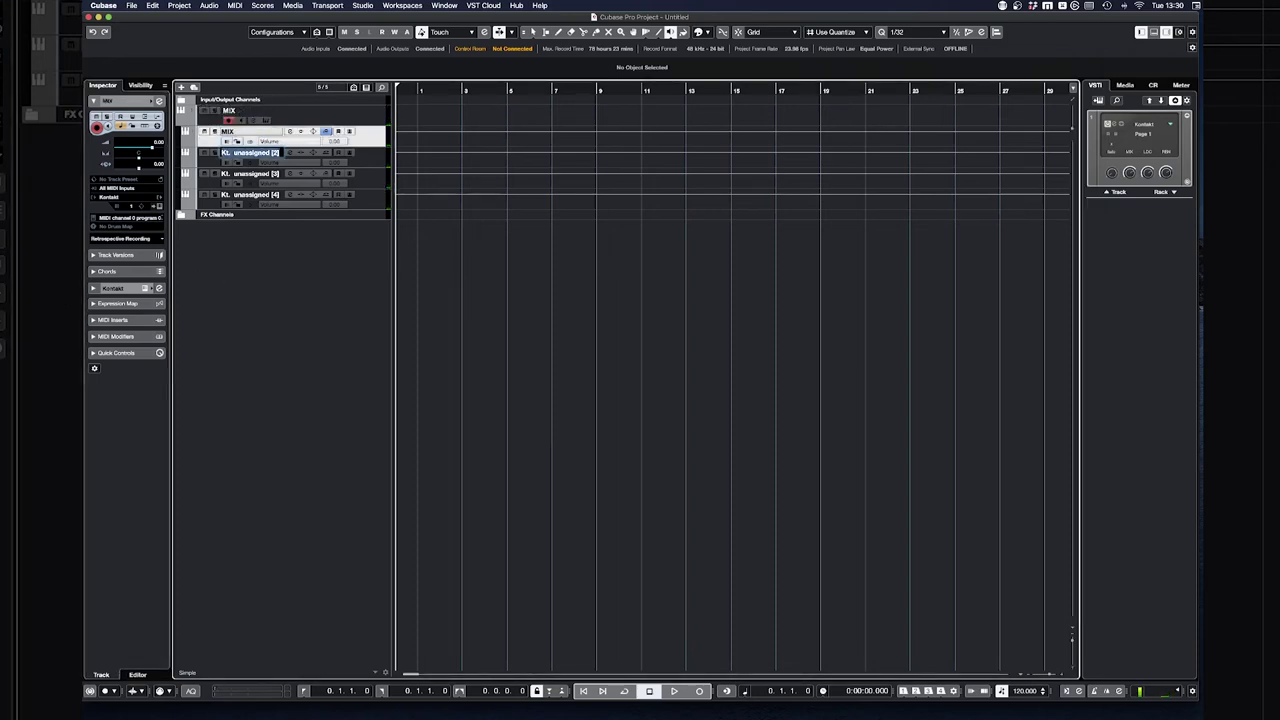
pyautogui.write('LDC')
pyautogui.press('Tab')
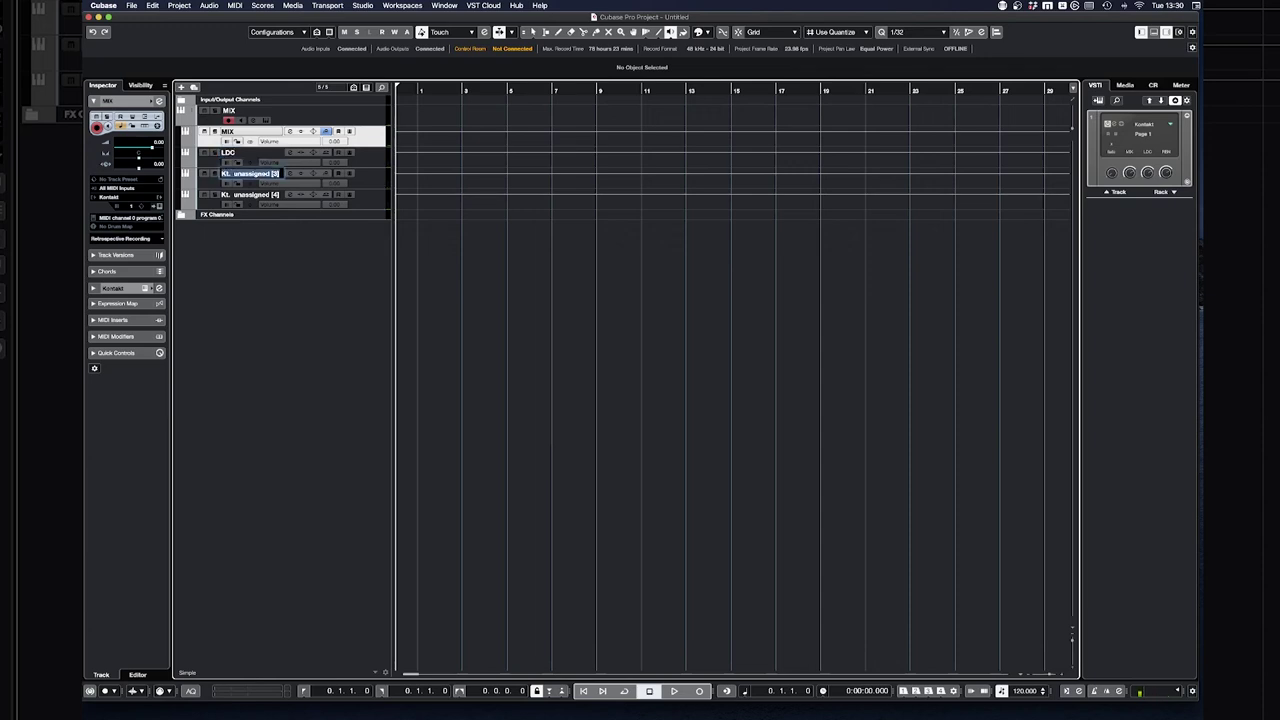
pyautogui.write('RBN')
pyautogui.press('Tab')
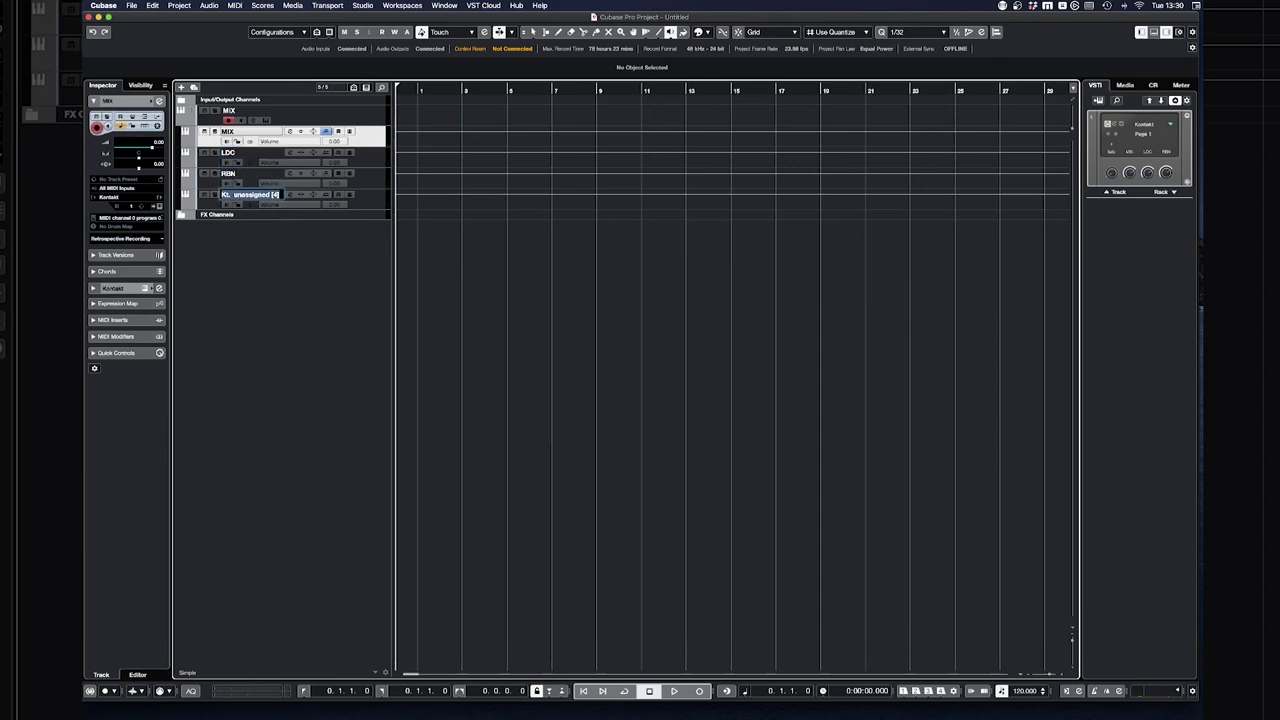
pyautogui.write('SDC')
pyautogui.press('Return')
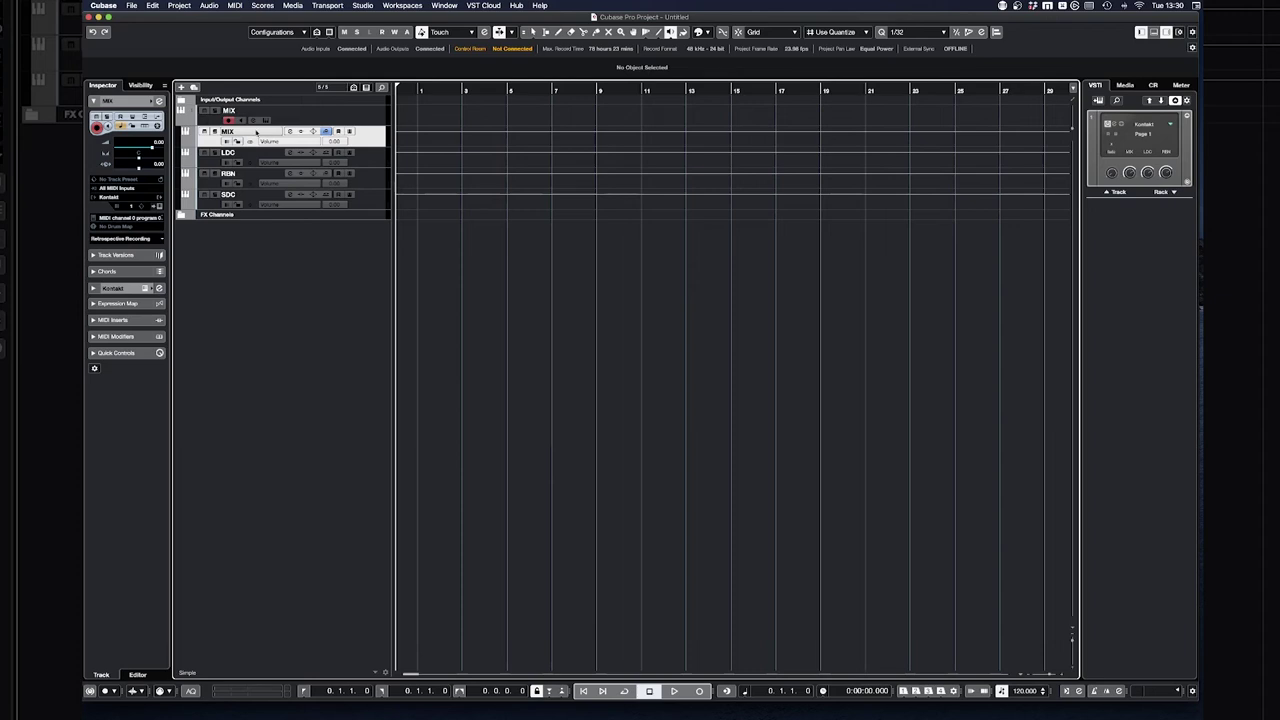
# Step: Solo the MIX, LDC, RBN and SDC tracks one at a time, then bring up MixConsole
pyautogui.click(214, 131)
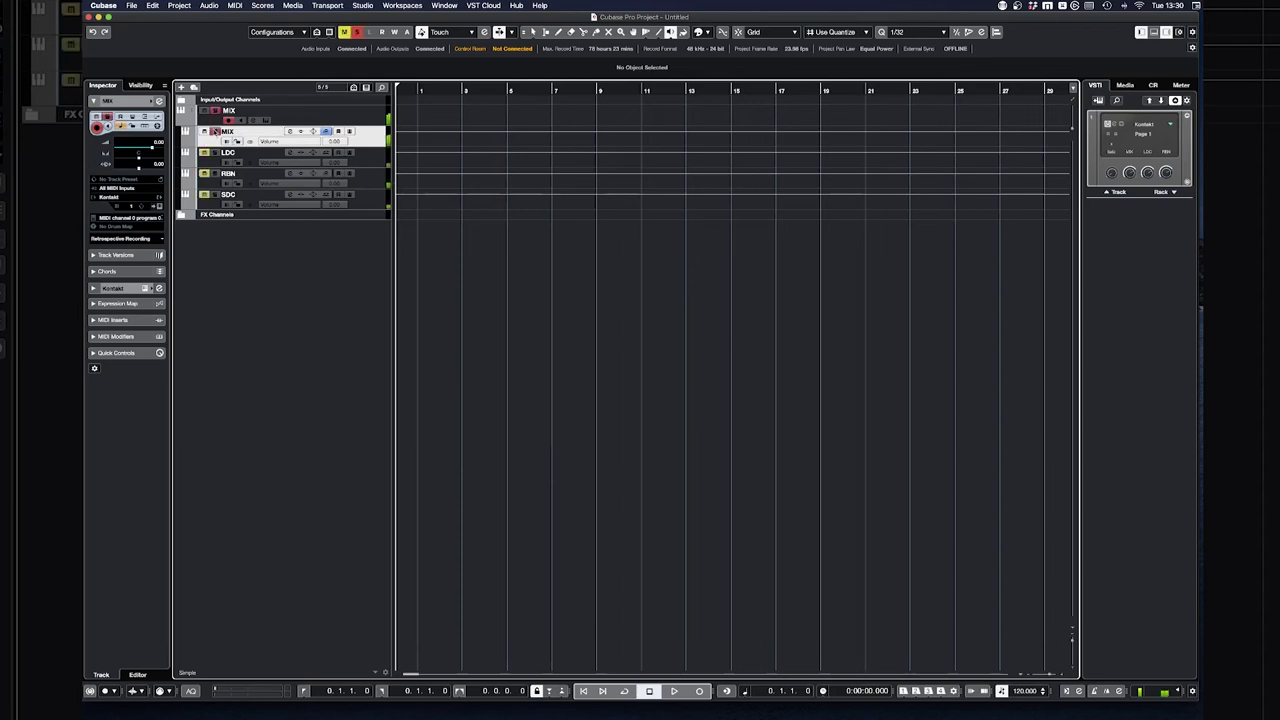
pyautogui.click(214, 131)
pyautogui.click(214, 152)
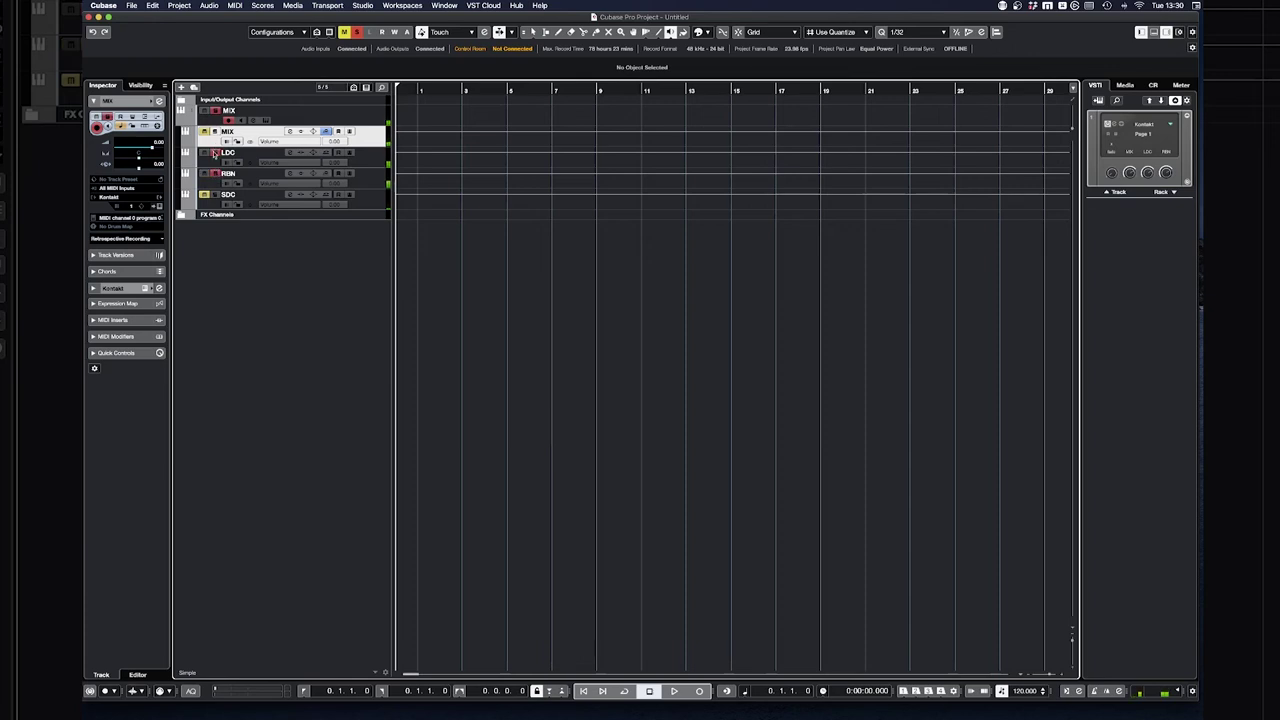
pyautogui.click(214, 152)
pyautogui.click(214, 173)
pyautogui.click(214, 194)
pyautogui.click(214, 173)
pyautogui.click(214, 194)
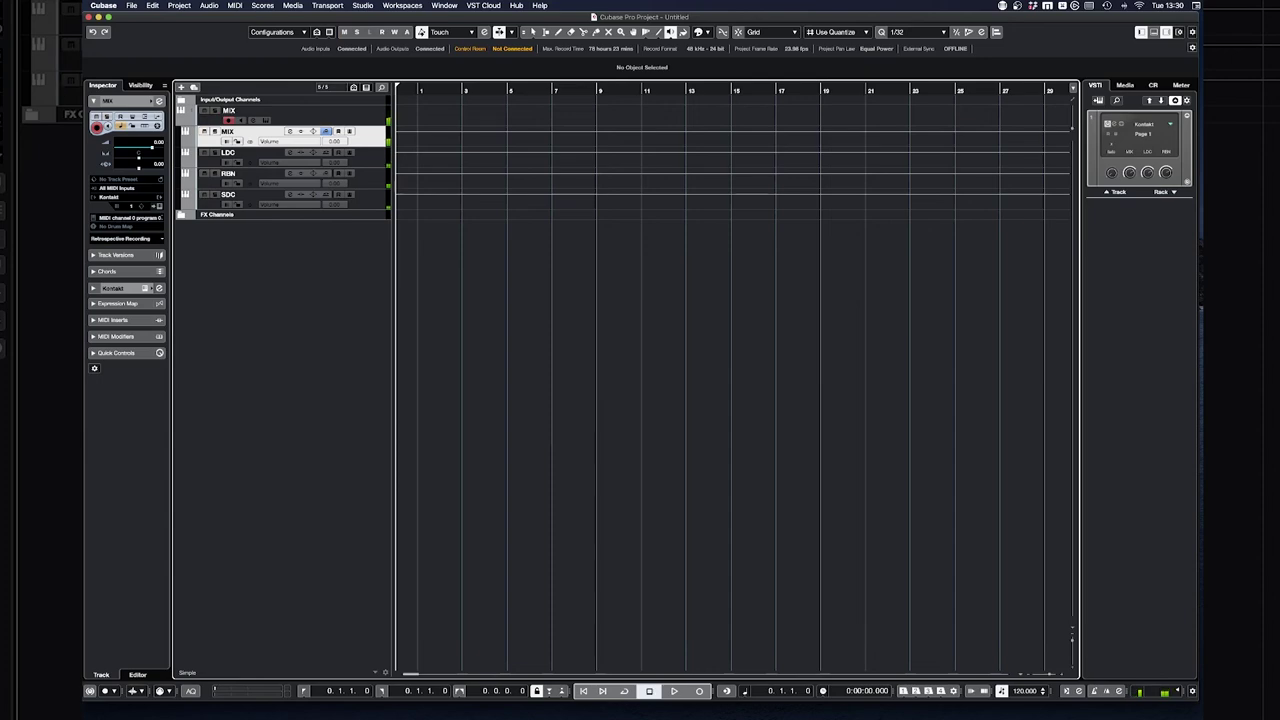
pyautogui.press('F3')
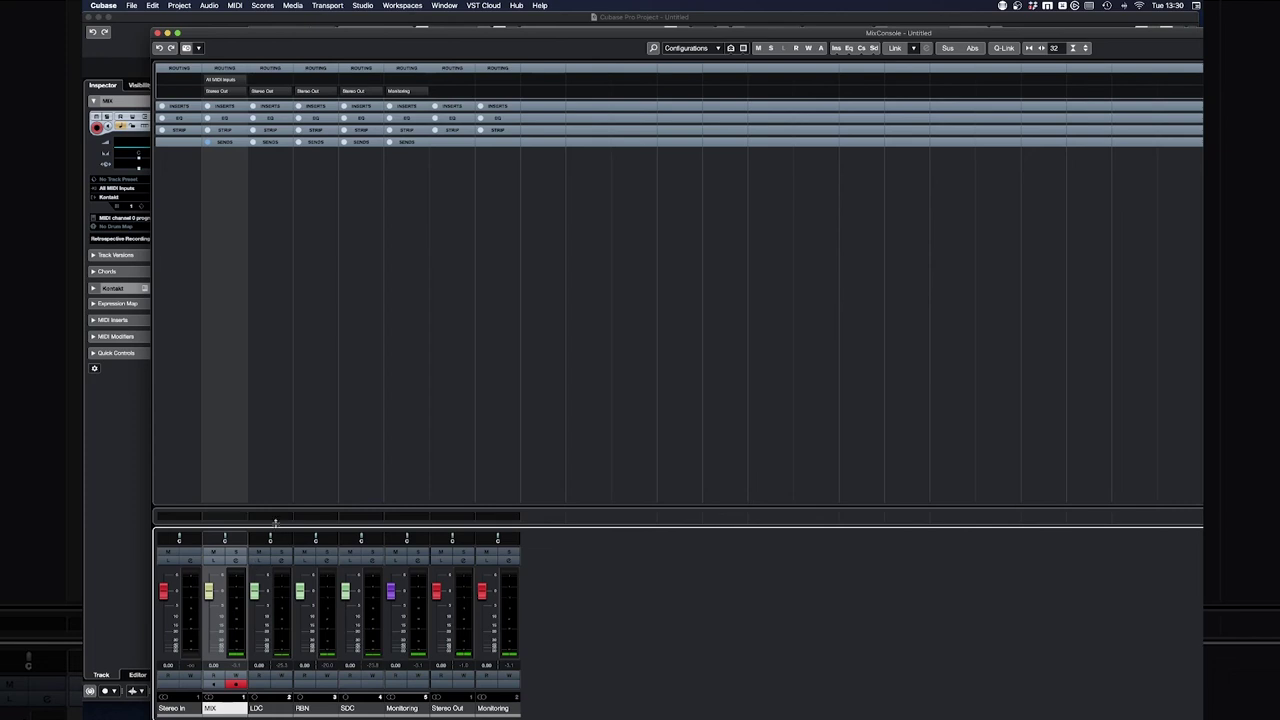
# Step: Pan LDC hard left, SDC hard right, silence MIX, and lower LDC to -3.40 dB, SDC to -4.01 dB
pyautogui.moveTo(272, 538); pyautogui.dragTo(250, 538)
pyautogui.moveTo(345, 538); pyautogui.dragTo(384, 538)
pyautogui.moveTo(208, 591); pyautogui.dragTo(209, 713)
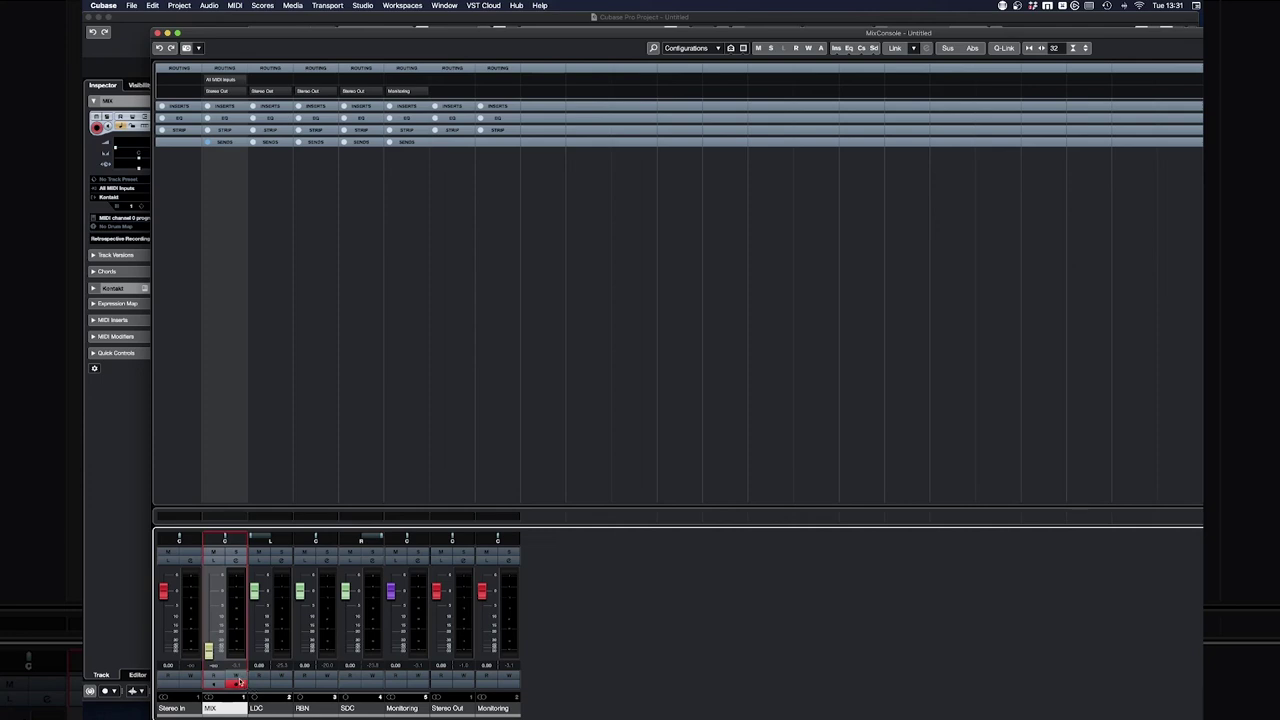
pyautogui.moveTo(254, 590); pyautogui.dragTo(256, 605)
pyautogui.moveTo(345, 592); pyautogui.dragTo(346, 607)
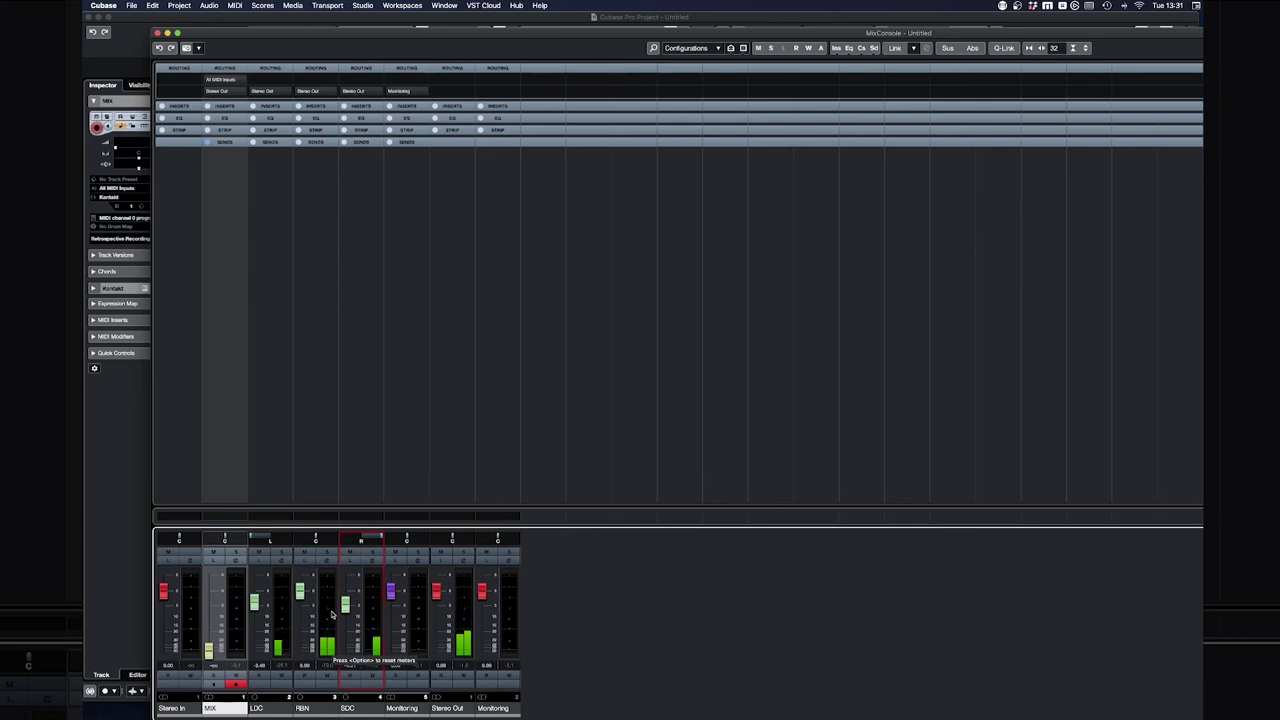
pyautogui.press('F3')
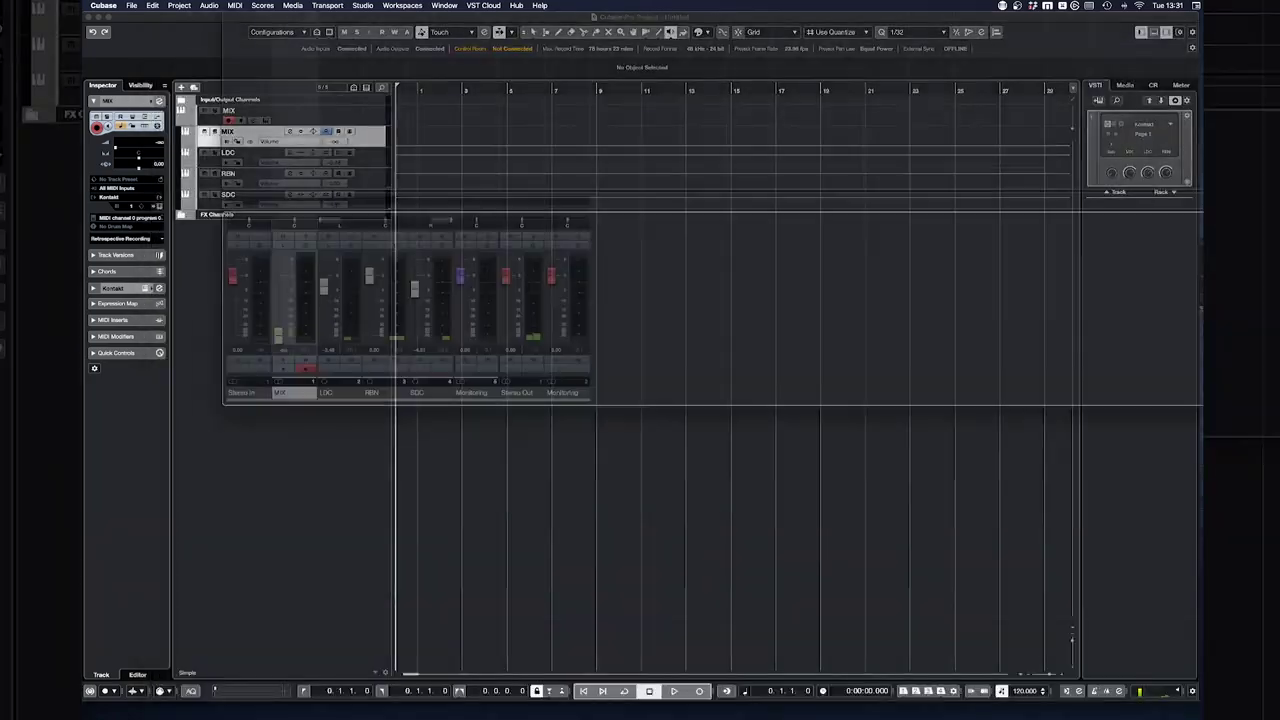